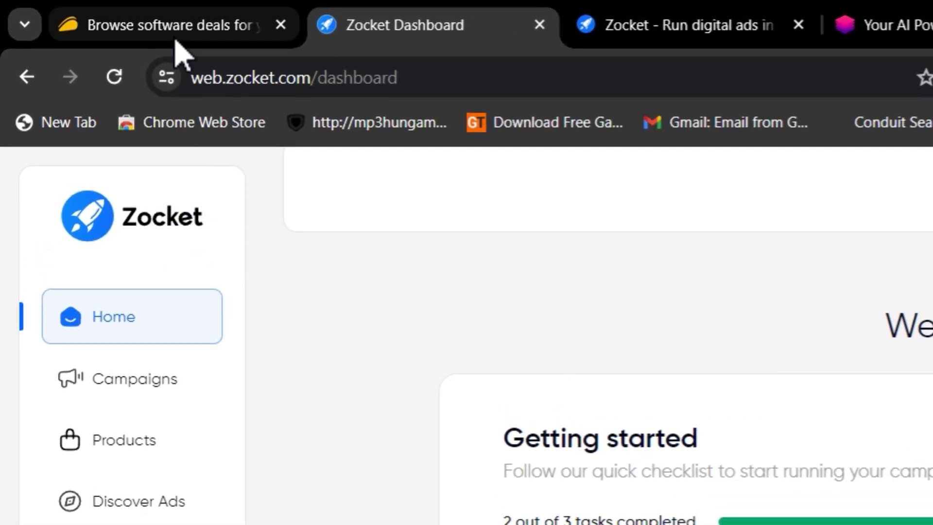
# Move from the AppSumo and dashboard tabs to the zocket.ai site's free-trial and recognition badges.
pyautogui.click(176, 29)
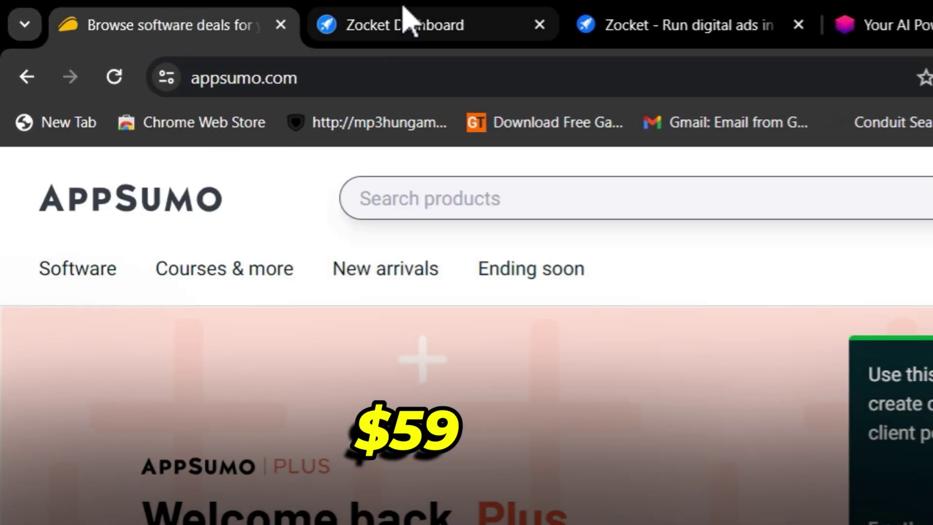
pyautogui.click(408, 21)
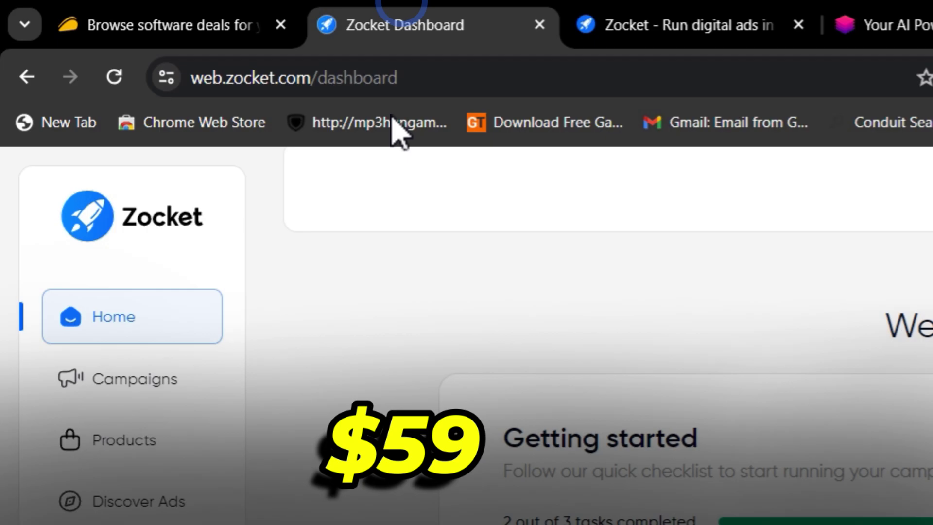
pyautogui.click(683, 17)
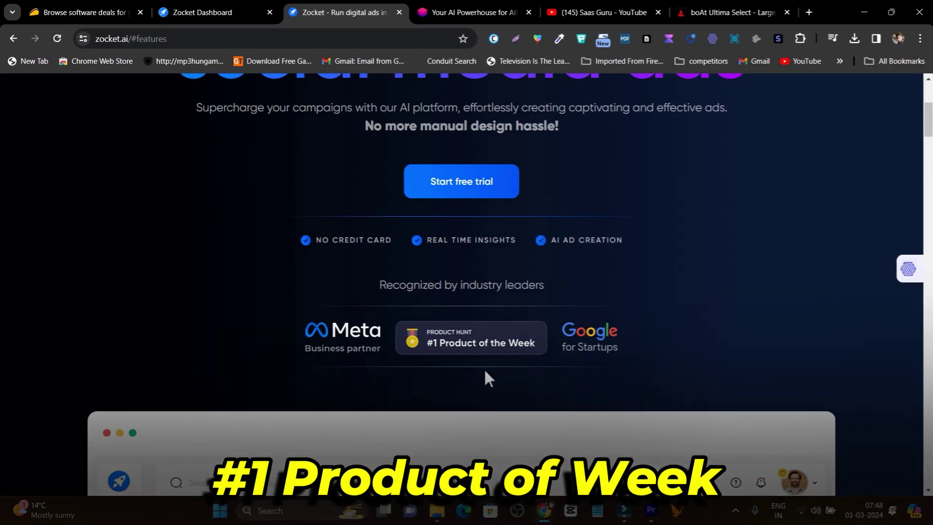
# Scroll through zocket.ai's real-time insights and AI ad creation feature sections.
pyautogui.scroll(-3, 364, 345)
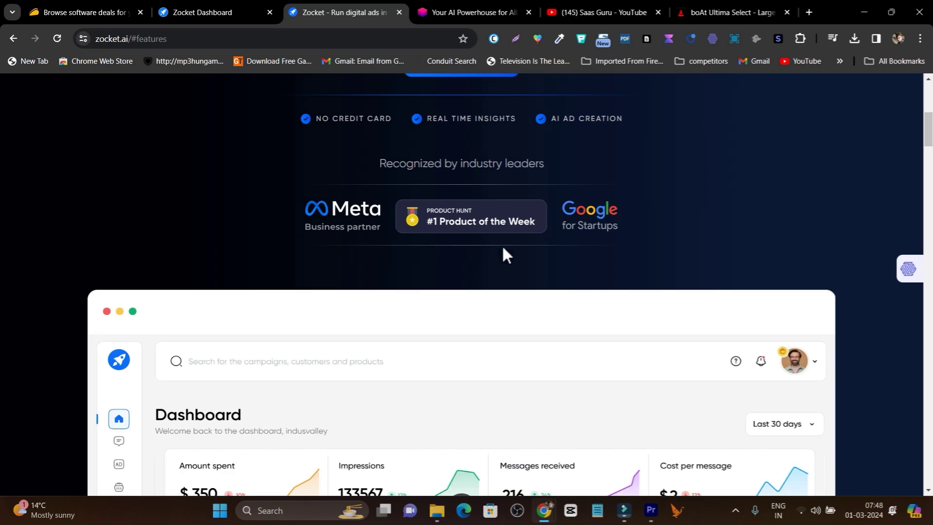
pyautogui.scroll(-15, 439, 281)
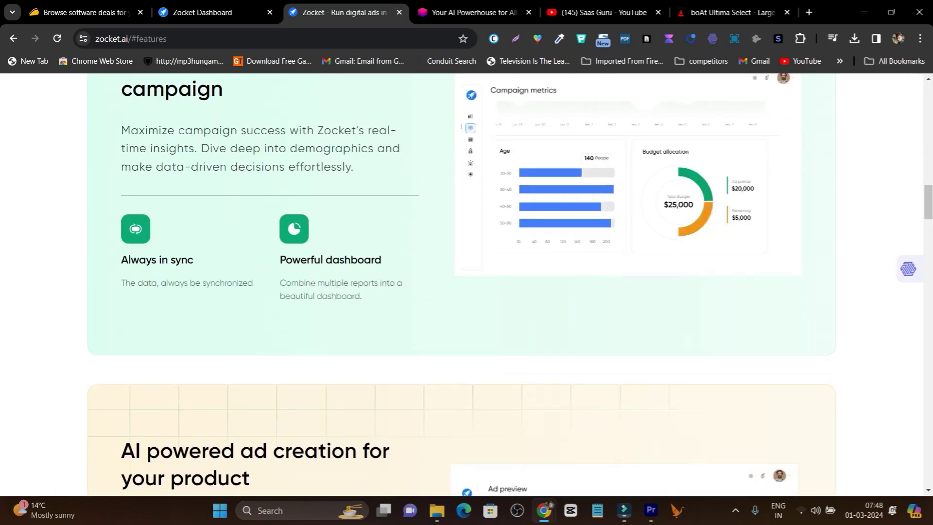
pyautogui.scroll(-5, 292, 284)
pyautogui.scroll(6, 283, 286)
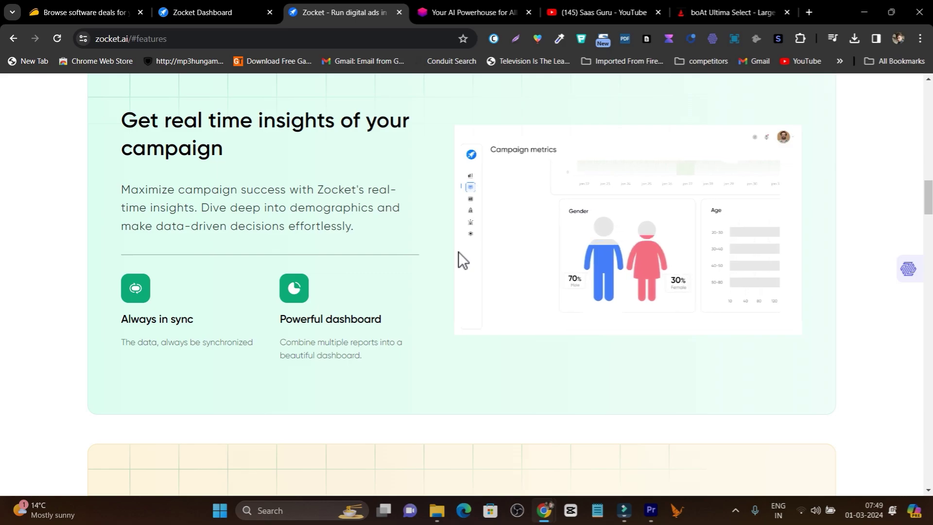
pyautogui.scroll(-2, 406, 256)
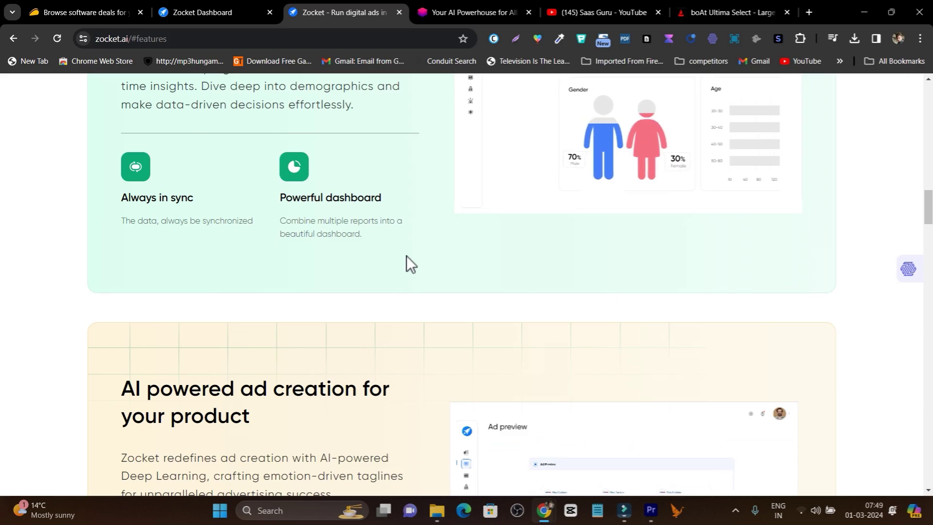
pyautogui.scroll(-2, 406, 256)
pyautogui.scroll(-1, 390, 293)
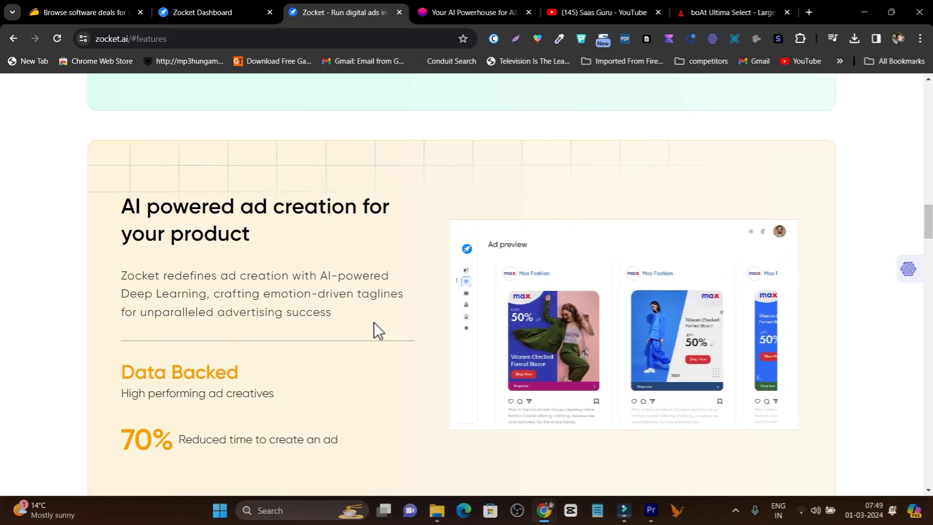
pyautogui.scroll(-2, 374, 322)
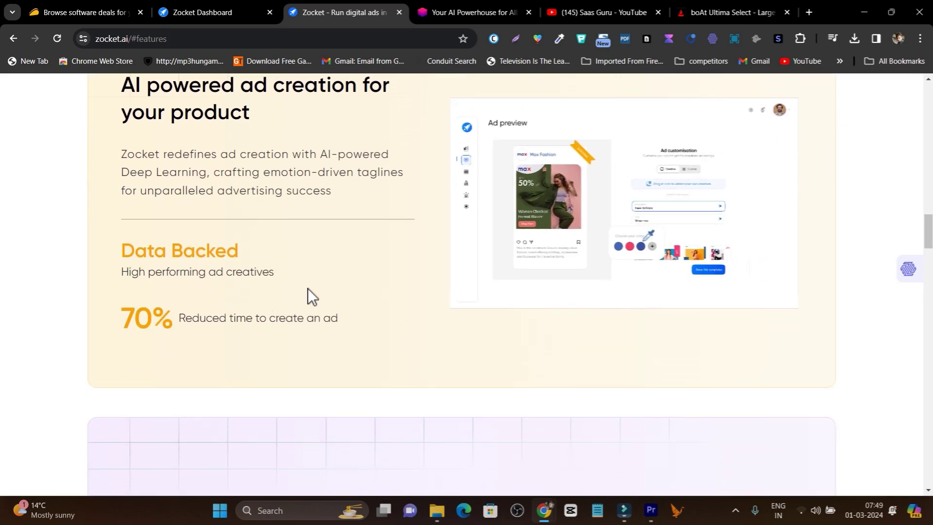
pyautogui.scroll(-2, 308, 287)
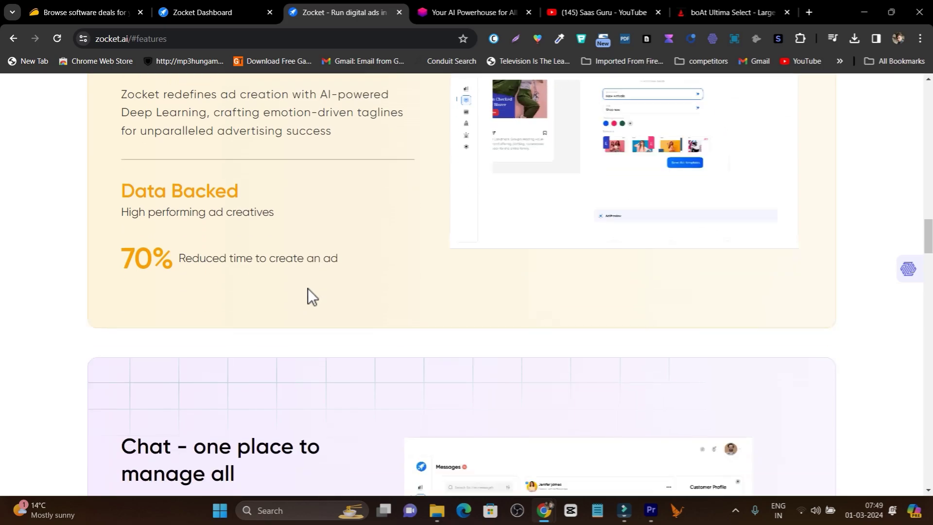
# Search the Discover Ads library for the keyword 'gym'.
pyautogui.click(194, 8)
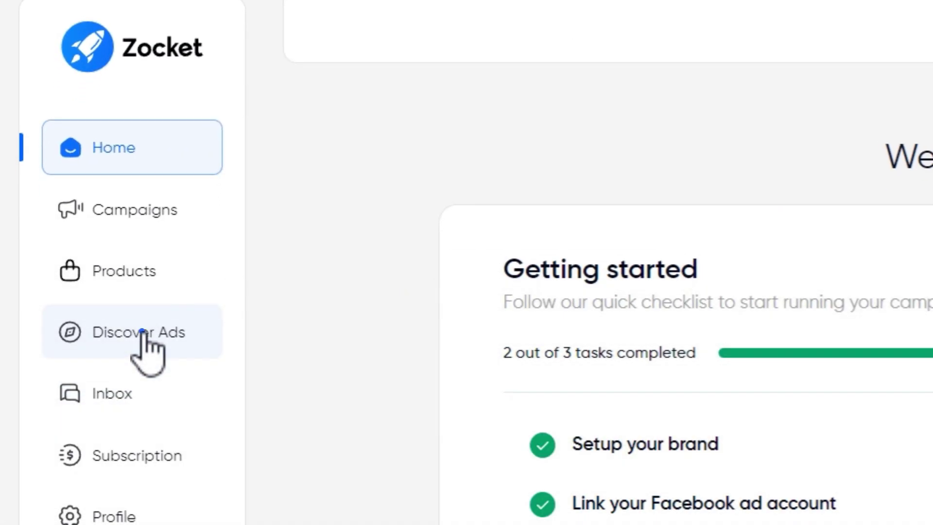
pyautogui.click(72, 249)
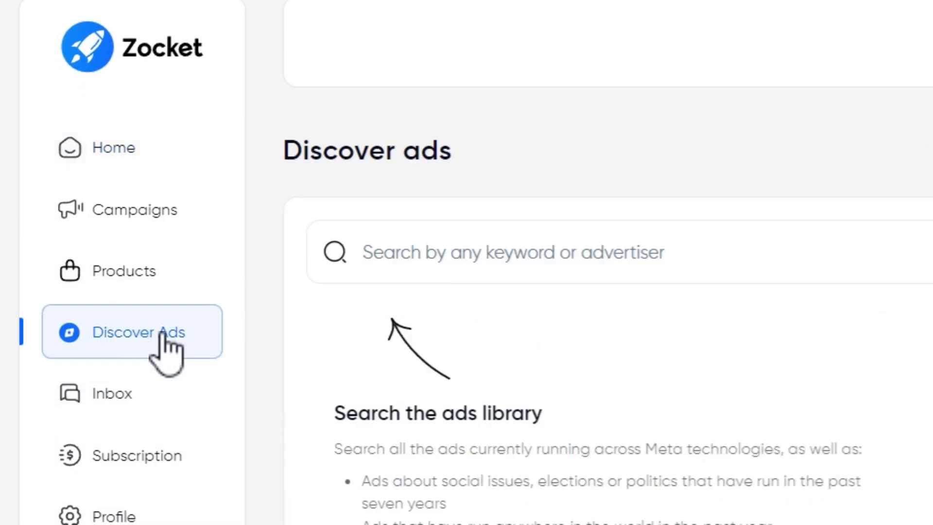
pyautogui.click(528, 250)
pyautogui.write('gy')
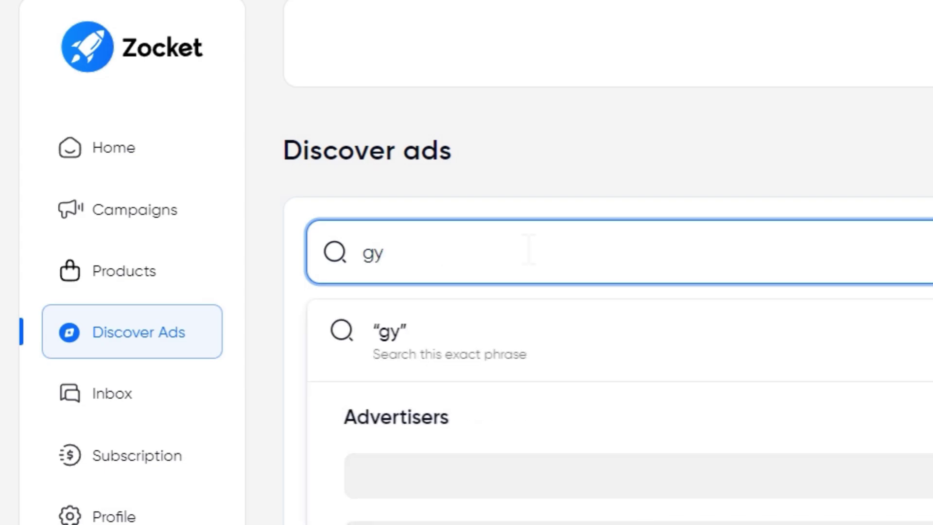
pyautogui.write('m')
pyautogui.press('Return')
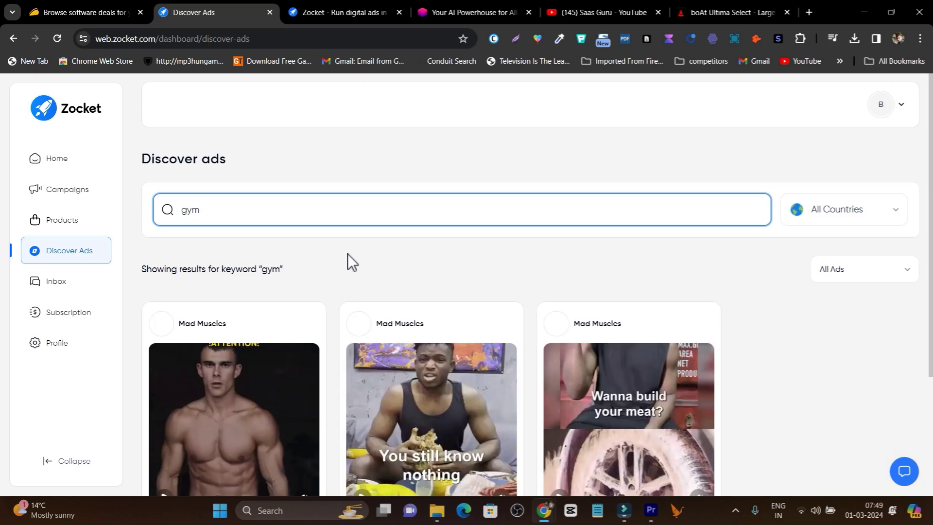
# Browse the Mad Muscles gym ad results.
pyautogui.scroll(-2, 344, 265)
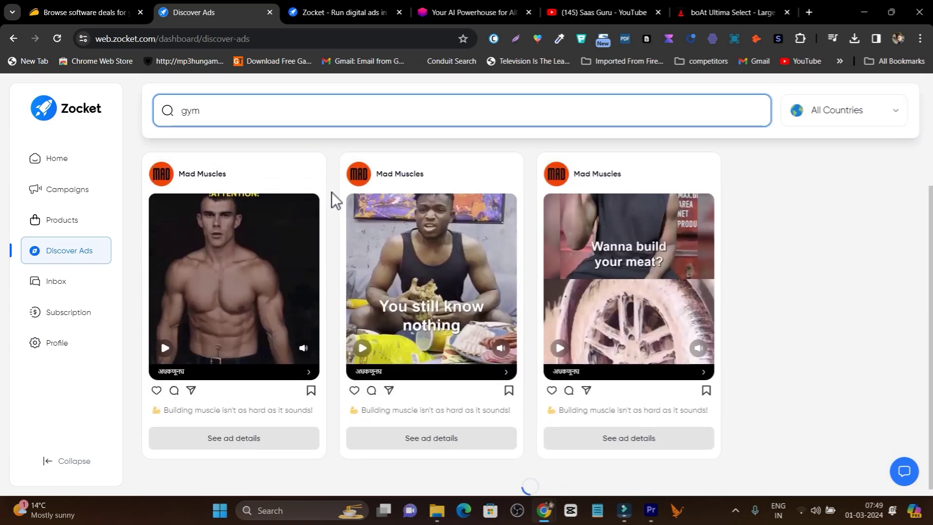
pyautogui.scroll(3, 332, 198)
pyautogui.doubleClick(220, 169)
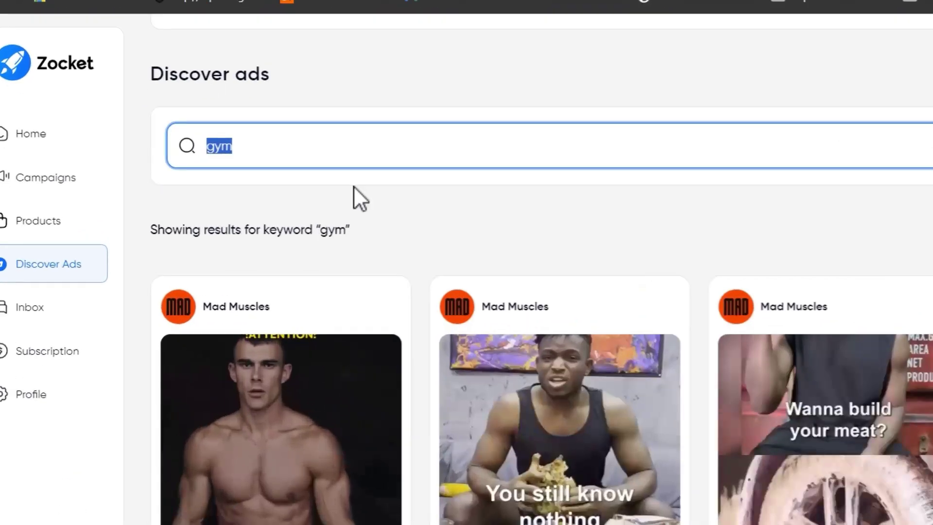
pyautogui.scroll(-4, 355, 189)
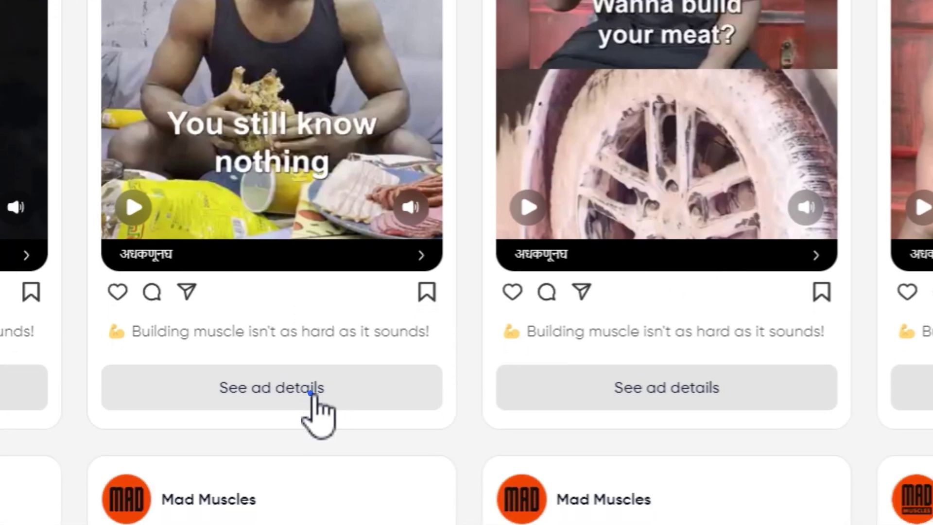
# View a Mad Muscles ad's details, play and pause its video, then close it.
pyautogui.click(310, 392)
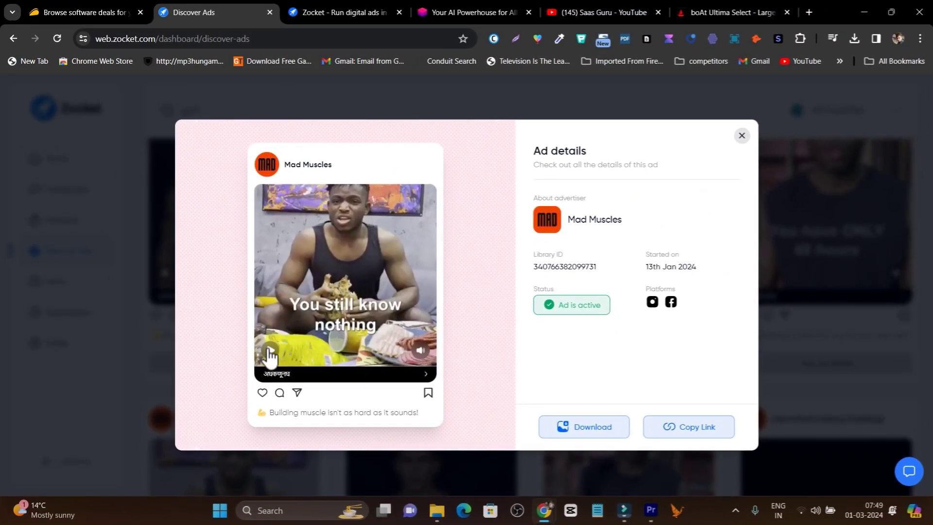
pyautogui.click(269, 350)
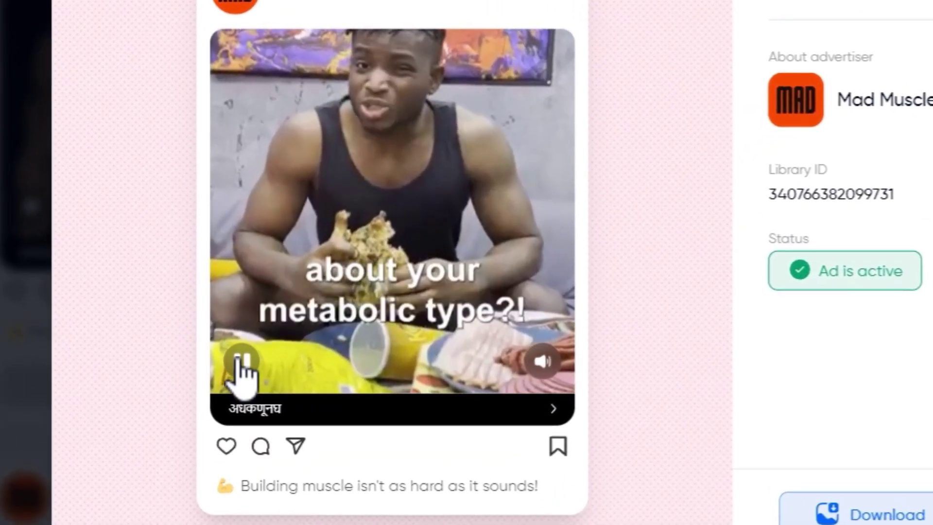
pyautogui.click(238, 359)
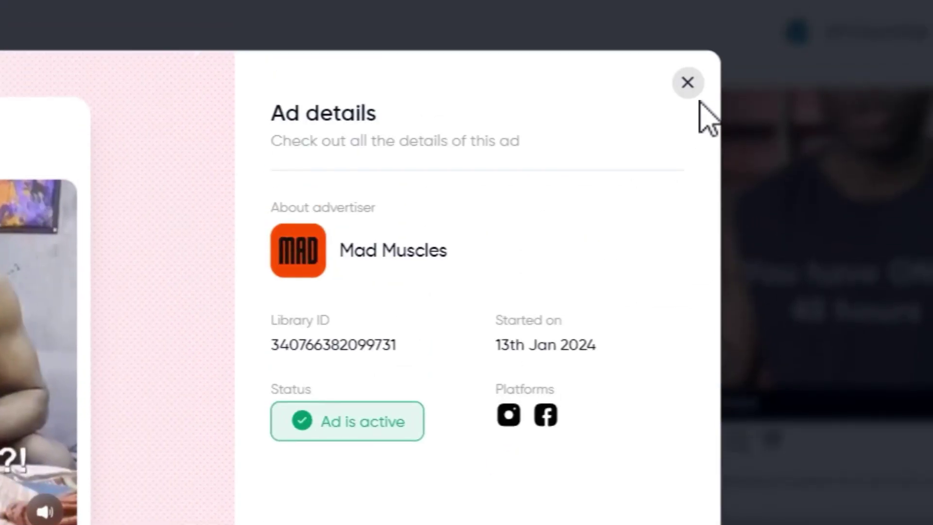
pyautogui.click(687, 82)
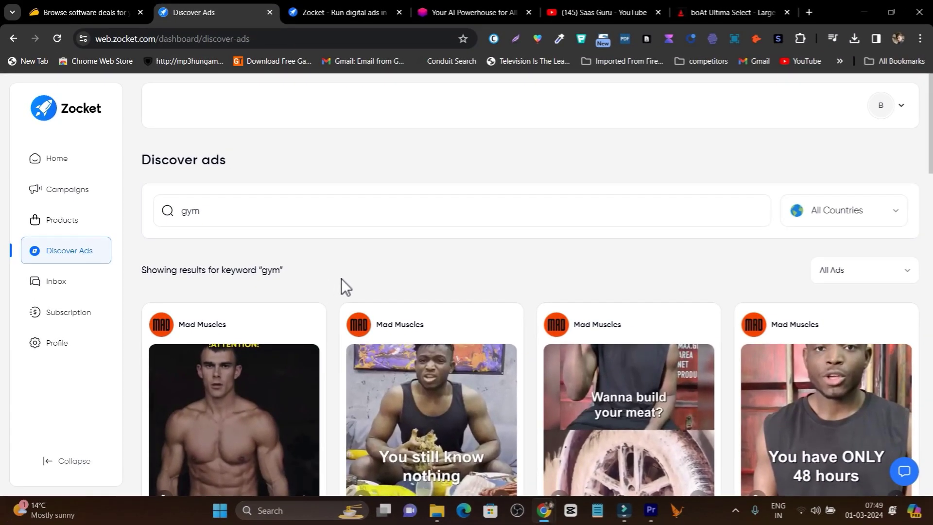
# Scroll further through the gym ad results.
pyautogui.scroll(-7, 341, 279)
pyautogui.scroll(-3, 330, 309)
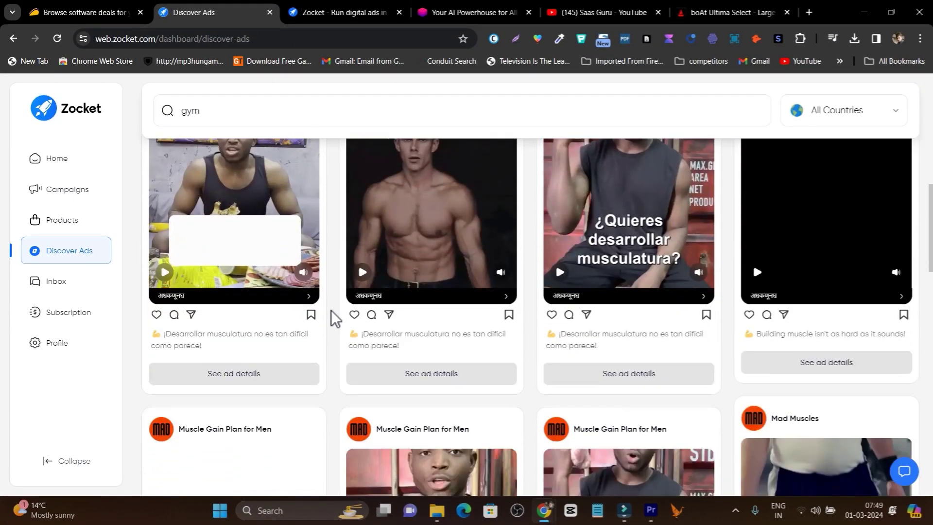
pyautogui.scroll(5, 331, 310)
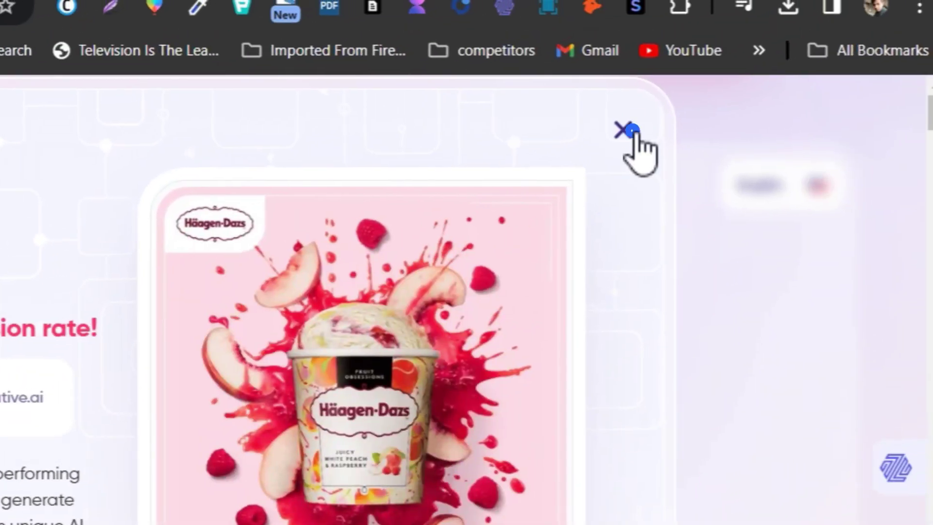
pyautogui.click(629, 131)
pyautogui.scroll(-10, 246, 121)
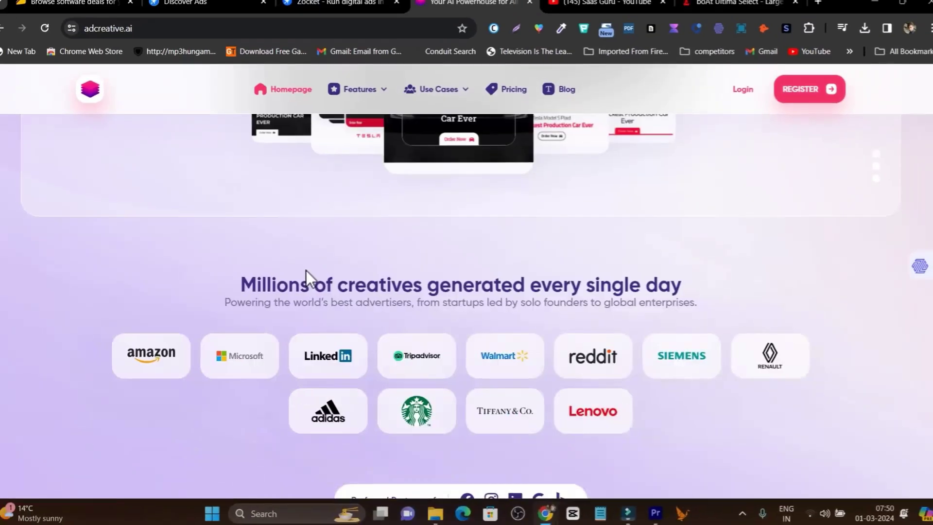
pyautogui.scroll(-3, 310, 273)
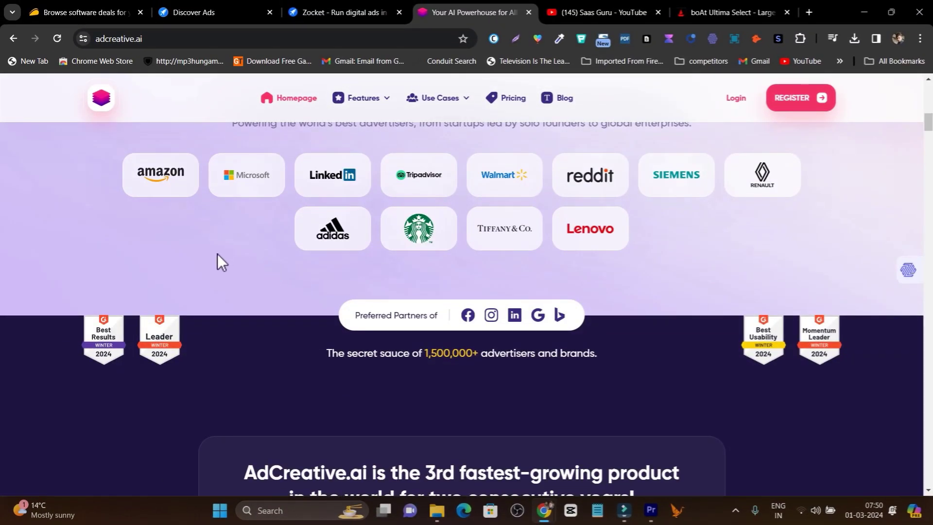
pyautogui.scroll(-8, 217, 253)
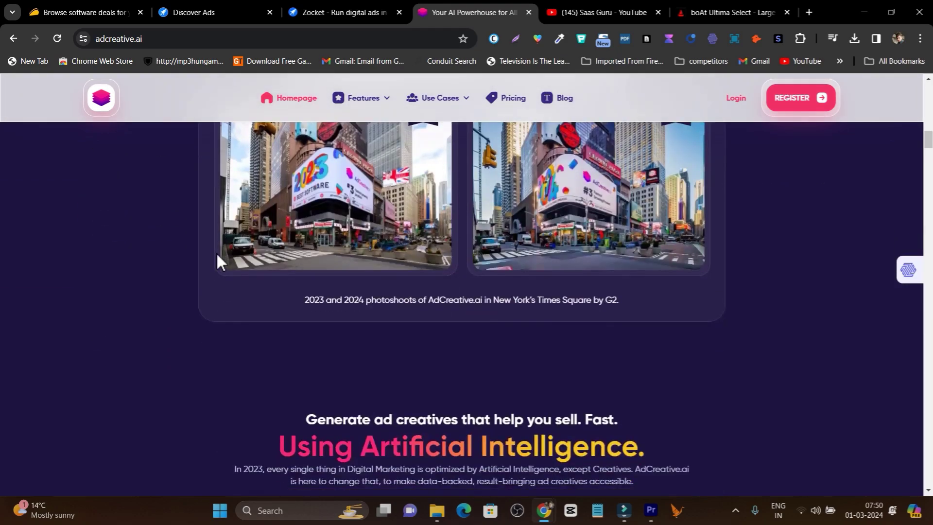
pyautogui.scroll(-10, 217, 254)
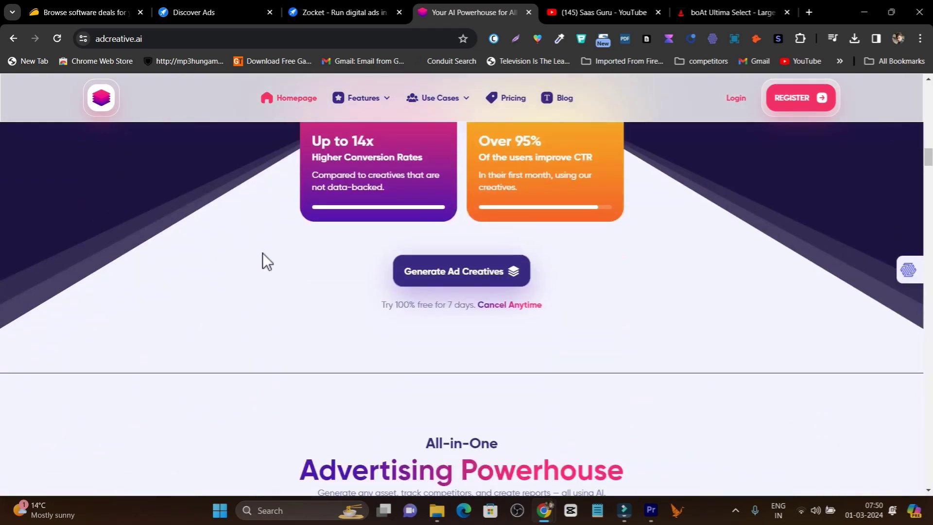
pyautogui.scroll(10, 596, 291)
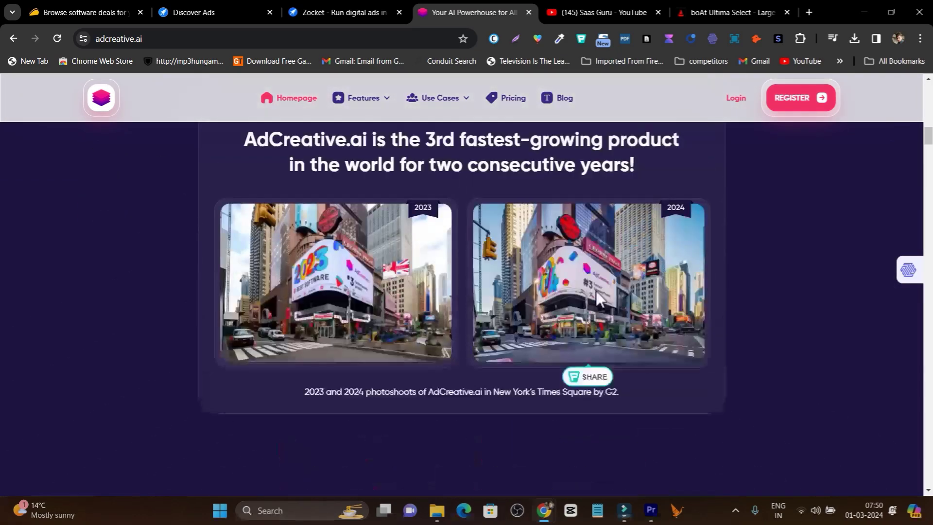
pyautogui.scroll(5, 596, 291)
pyautogui.scroll(1, 640, 262)
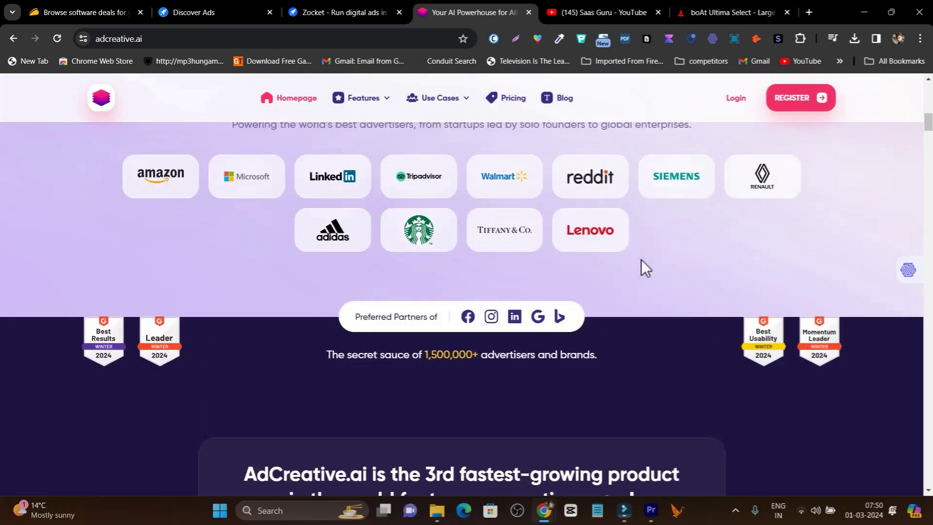
pyautogui.scroll(5, 640, 259)
pyautogui.scroll(5, 416, 244)
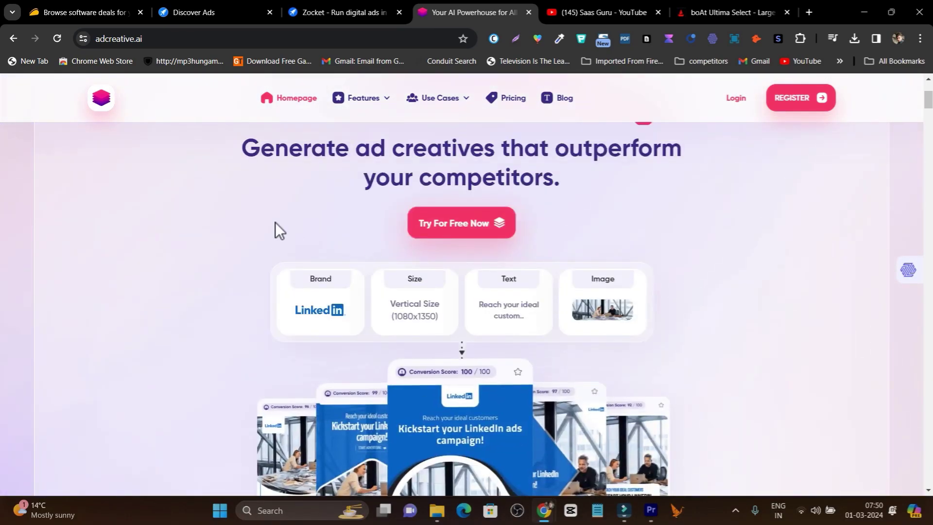
pyautogui.scroll(3, 275, 223)
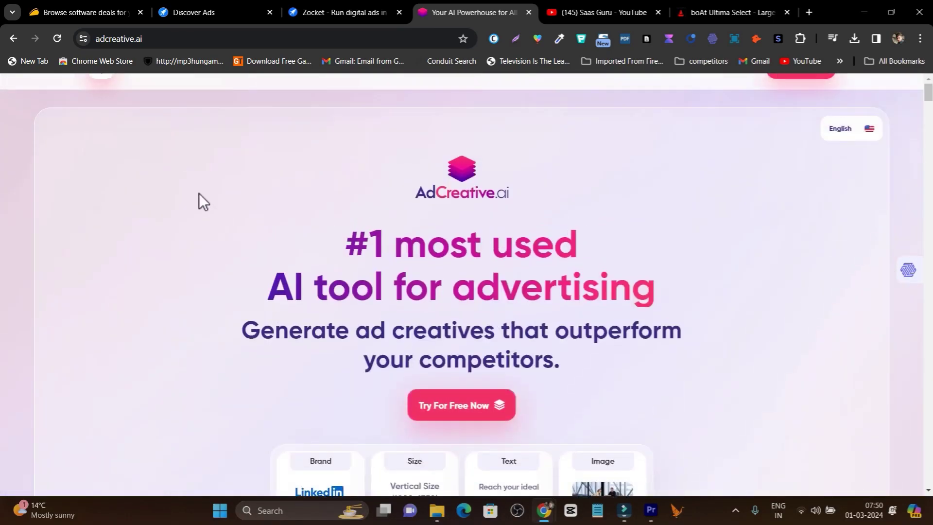
# Browse the Saas Guru channel's 'adcreative' results of AdCreative.ai review and coupon videos.
pyautogui.click(622, 2)
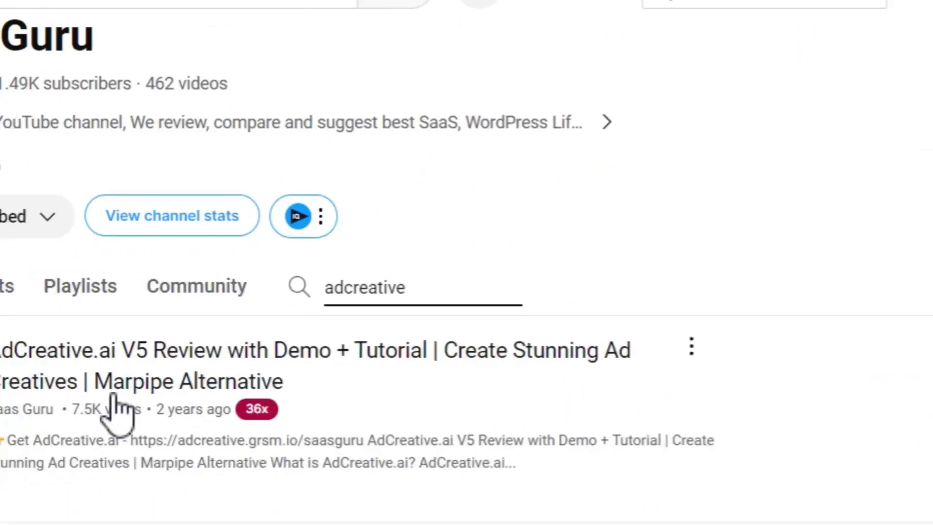
pyautogui.scroll(-5, 235, 410)
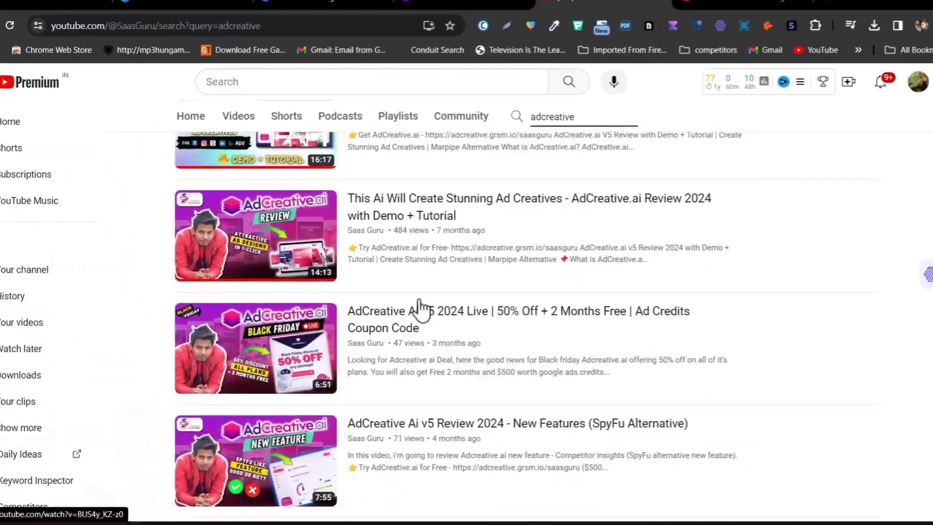
pyautogui.scroll(5, 248, 396)
pyautogui.scroll(1, 473, 275)
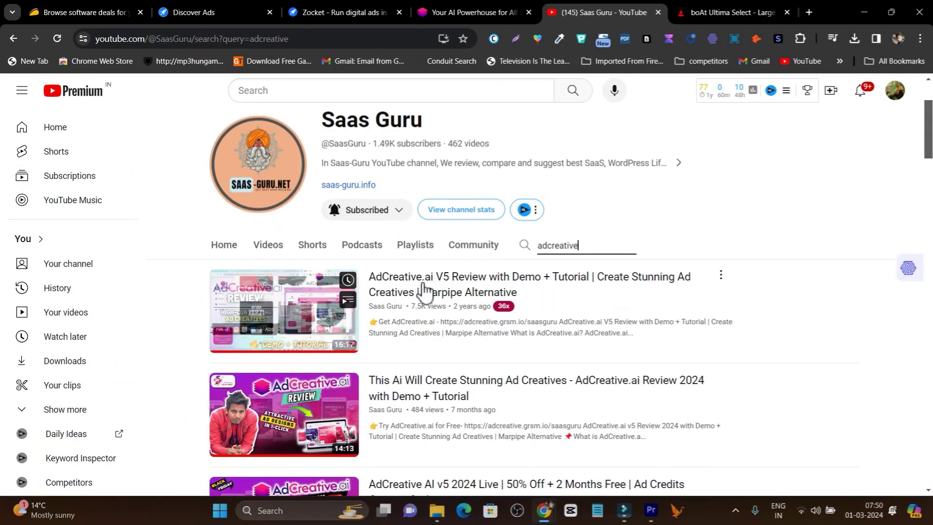
pyautogui.scroll(-5, 616, 307)
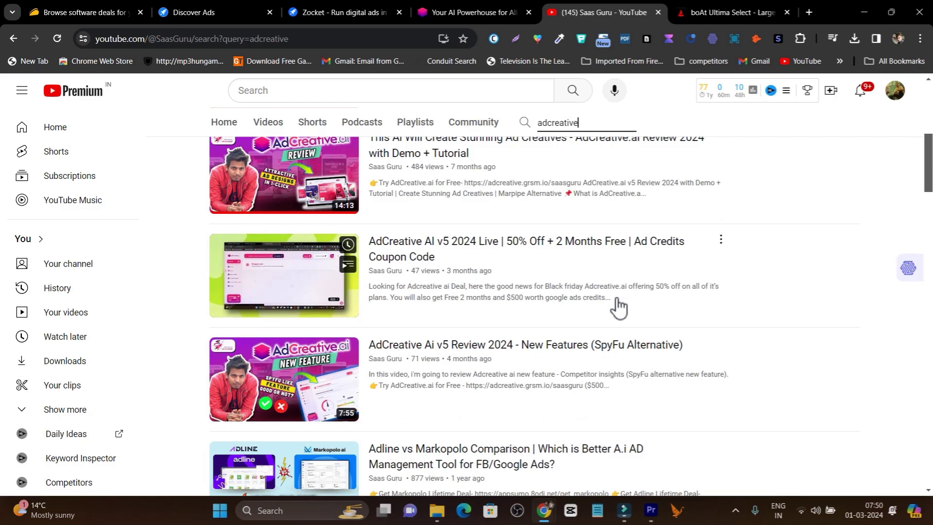
# Create a new campaign from the Campaigns page with Product Sales as its objective.
pyautogui.click(220, 12)
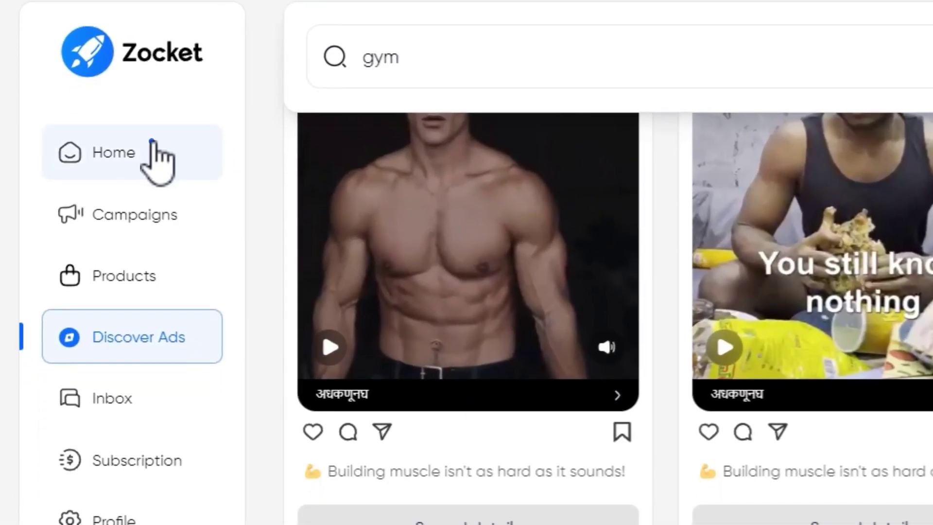
pyautogui.click(78, 155)
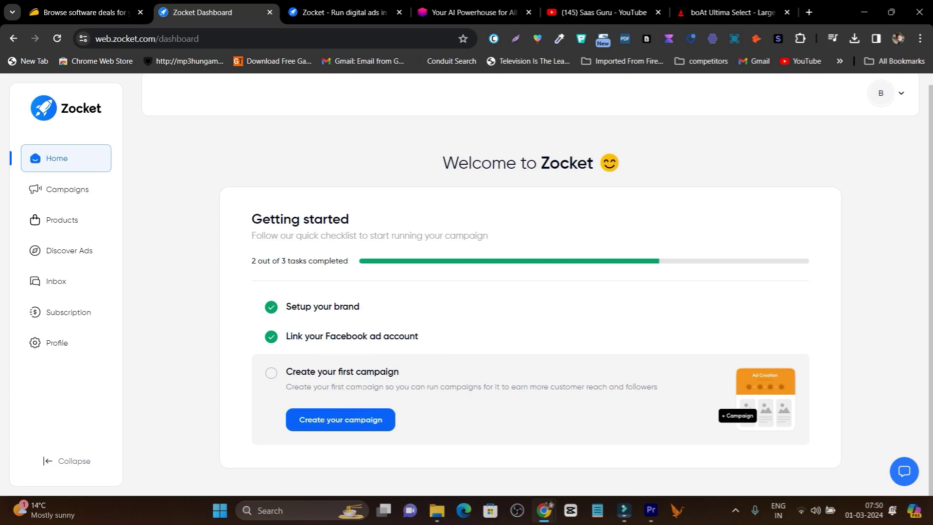
pyautogui.click(75, 194)
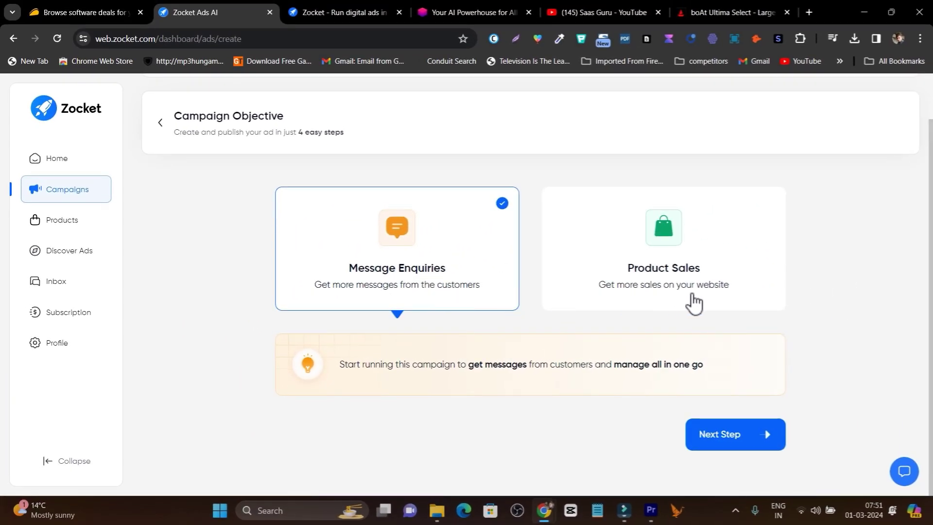
pyautogui.click(694, 302)
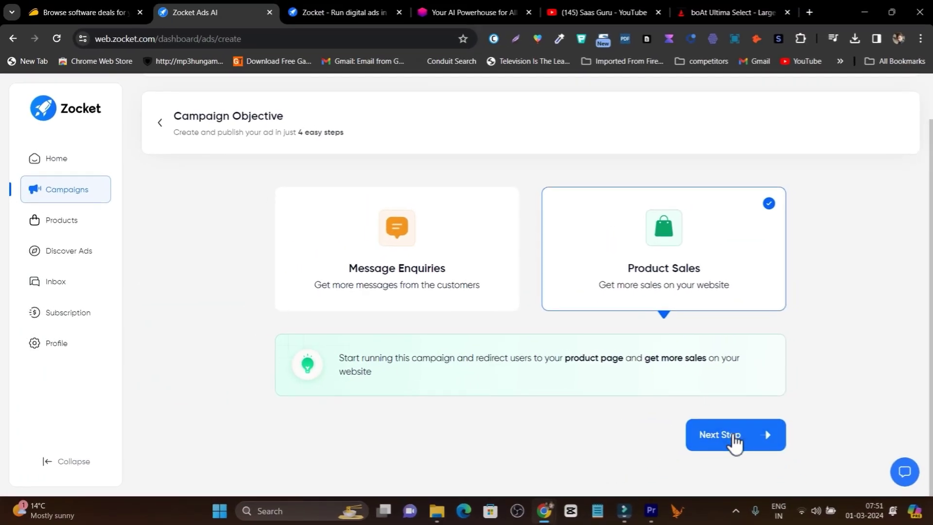
pyautogui.click(694, 452)
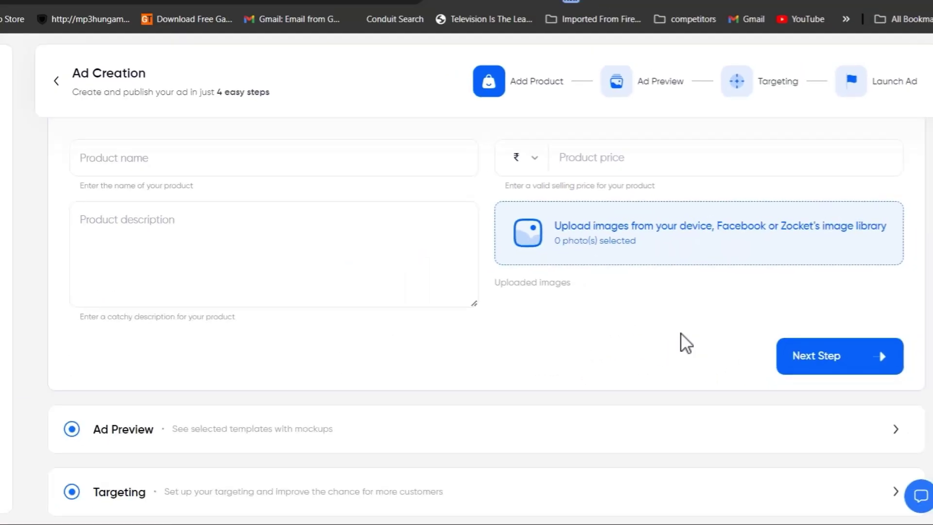
# Copy the boAt Ultima Select product page URL and return to Zocket's Add Product form.
pyautogui.scroll(-4, 543, 348)
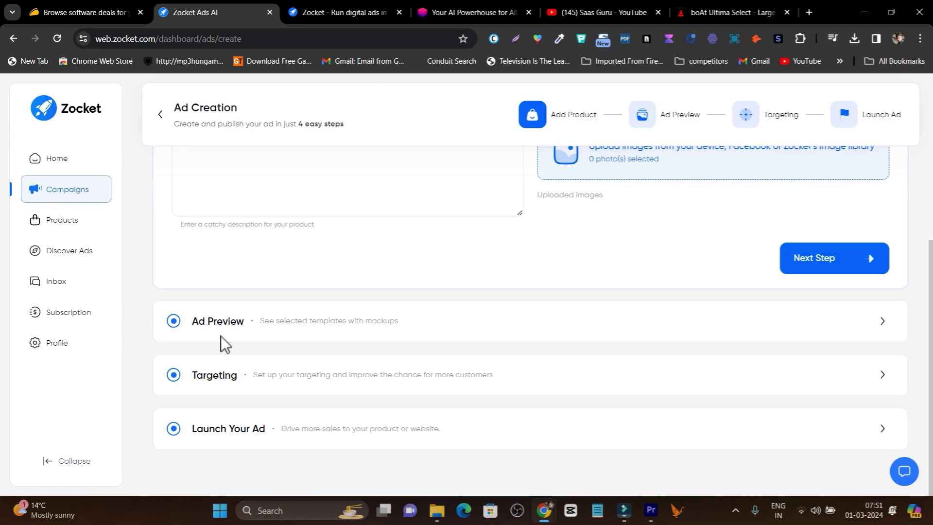
pyautogui.scroll(5, 666, 327)
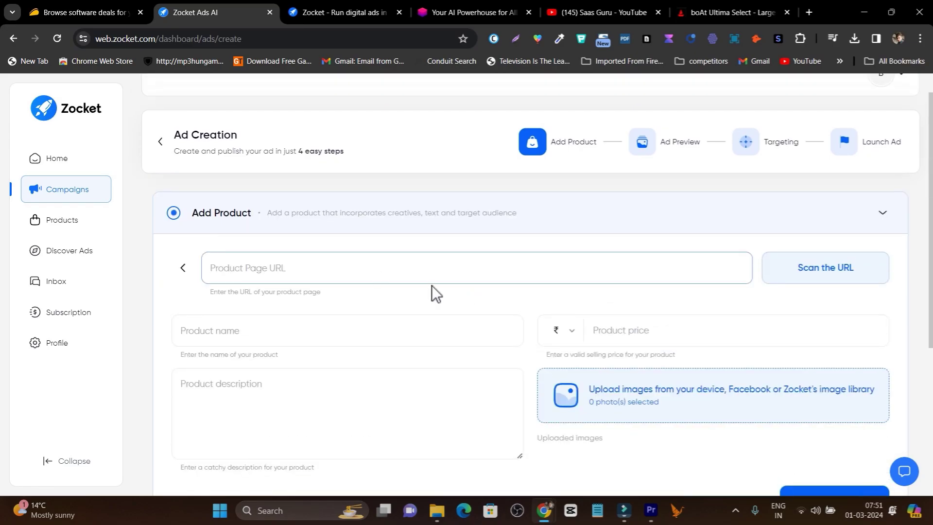
pyautogui.click(704, 2)
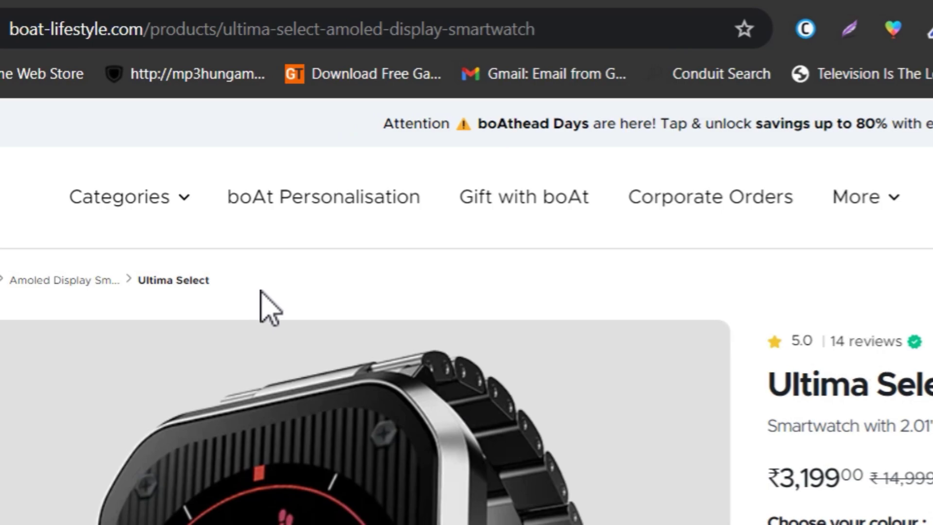
pyautogui.scroll(-3, 262, 301)
pyautogui.scroll(3, 343, 323)
pyautogui.click(281, 29)
pyautogui.rightClick(282, 29)
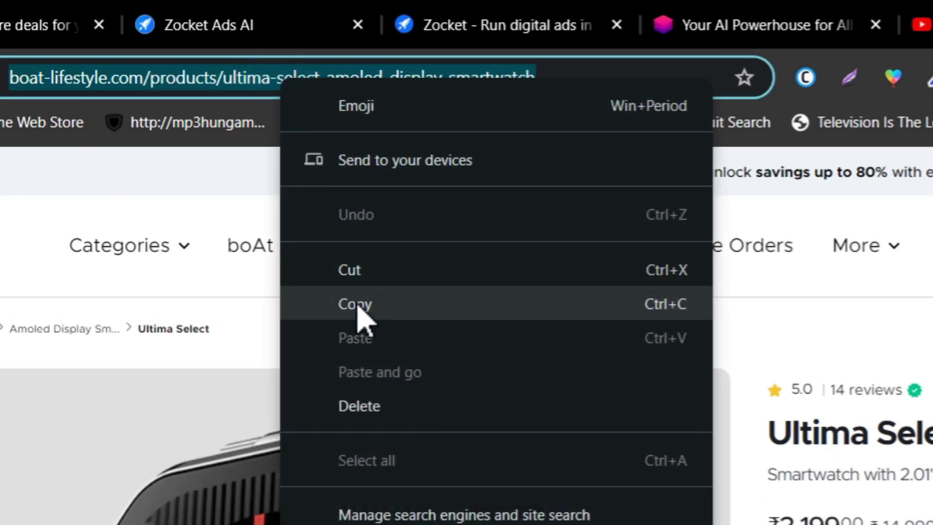
pyautogui.click(359, 306)
pyautogui.click(277, 19)
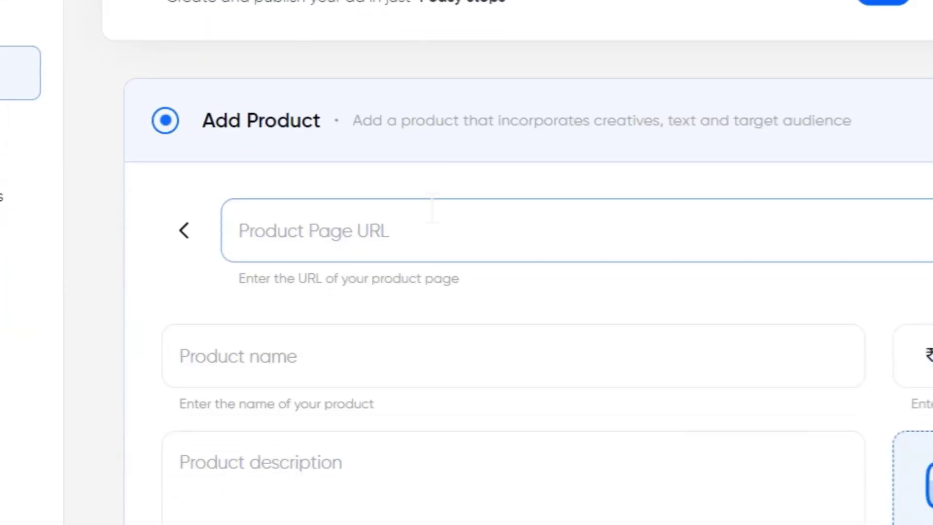
# Paste the boAt Ultima Select URL and scan it to auto-fill name, description and ₹3,199.00 price.
pyautogui.hotkey('ctrl', 'v')
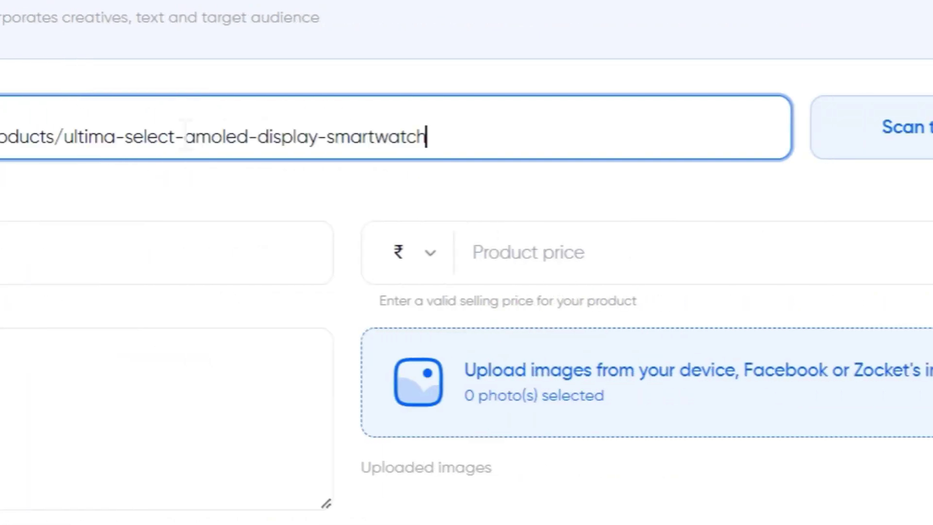
pyautogui.click(787, 380)
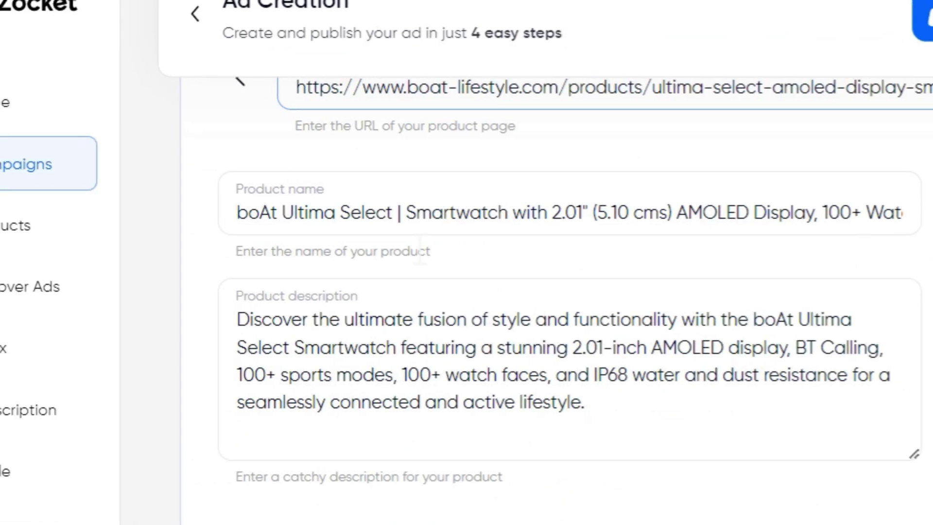
pyautogui.click(384, 377)
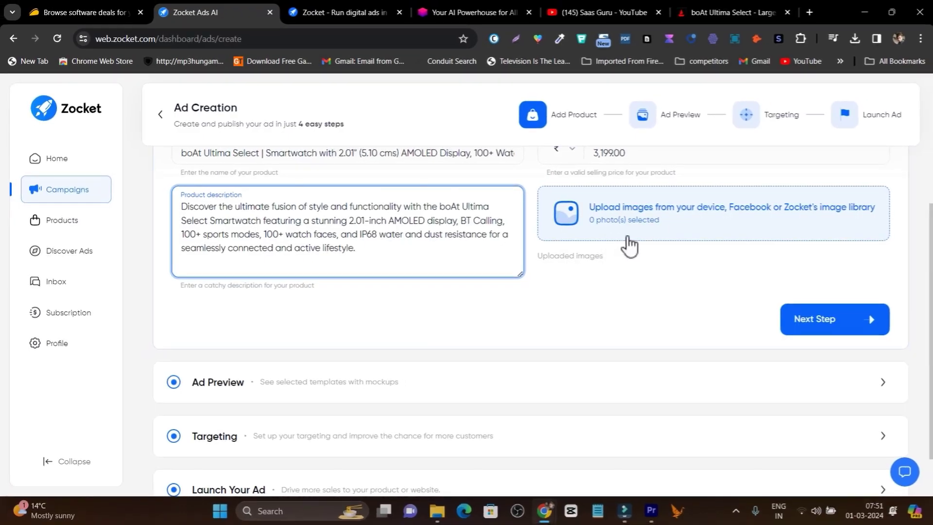
# Open the image upload window and close it without adding any images.
pyautogui.click(648, 235)
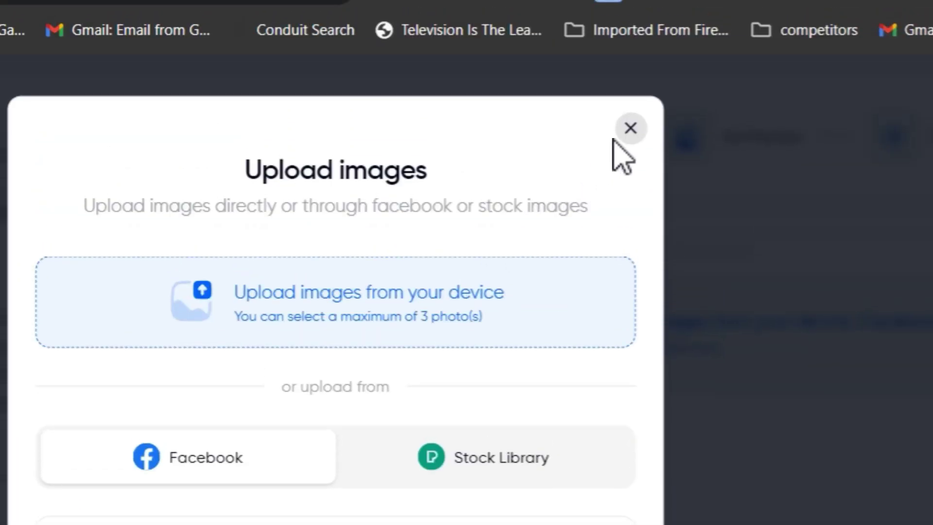
pyautogui.click(628, 126)
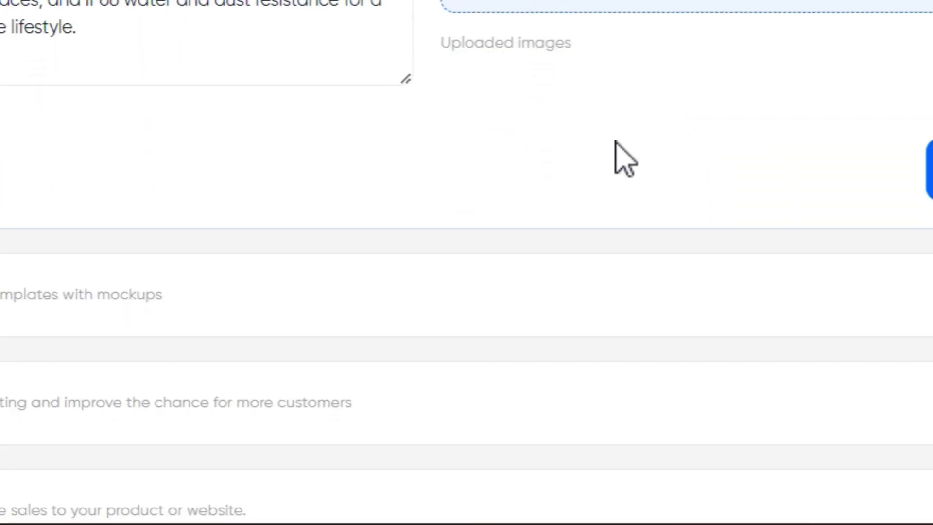
pyautogui.scroll(3, 618, 156)
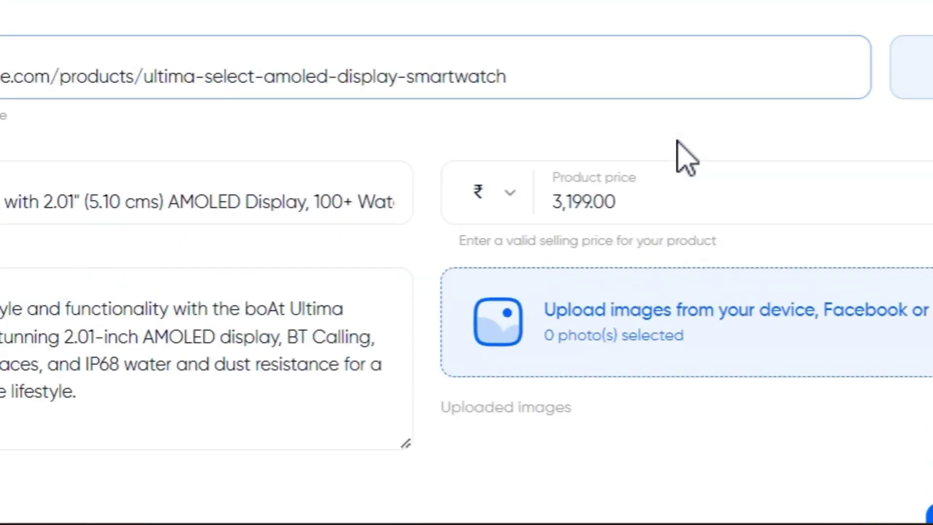
pyautogui.scroll(-1, 676, 156)
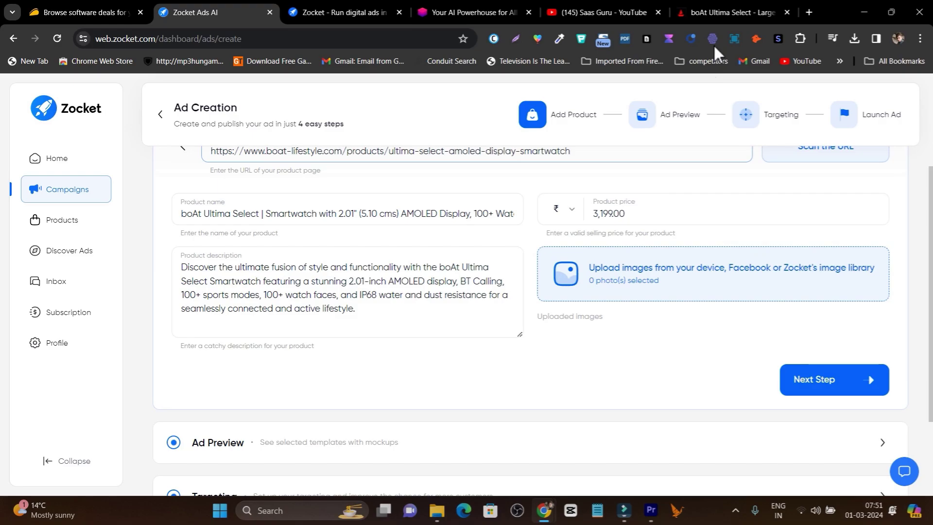
# Check the watch image options on the boAt Ultima Select page, then return to Zocket.
pyautogui.click(723, 12)
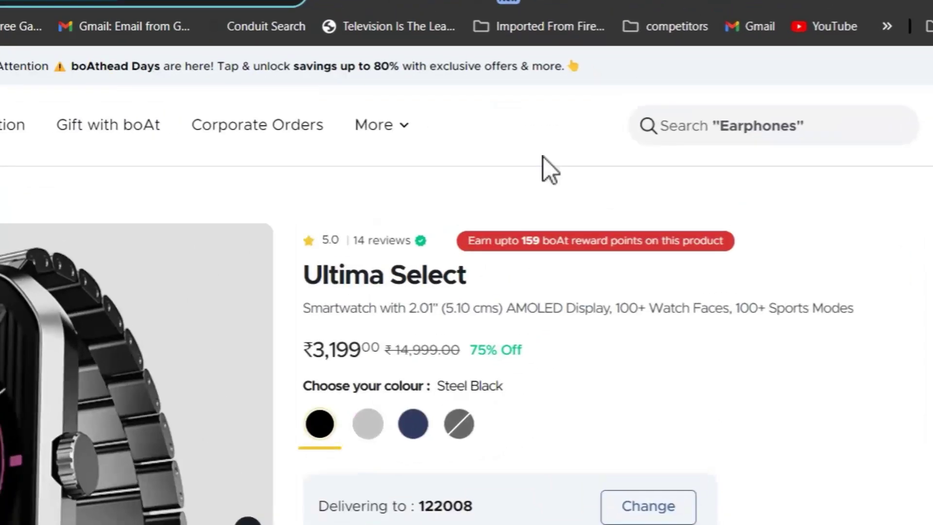
pyautogui.rightClick(243, 296)
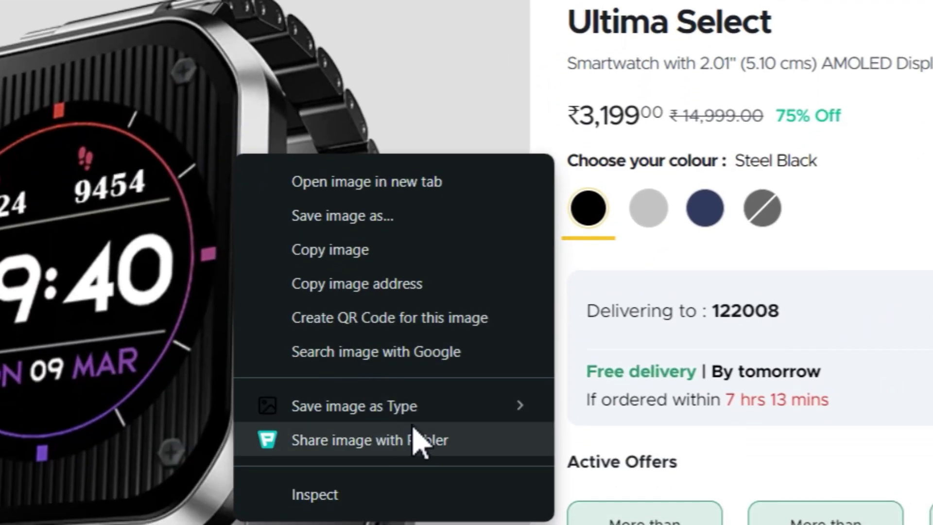
pyautogui.moveTo(432, 411)
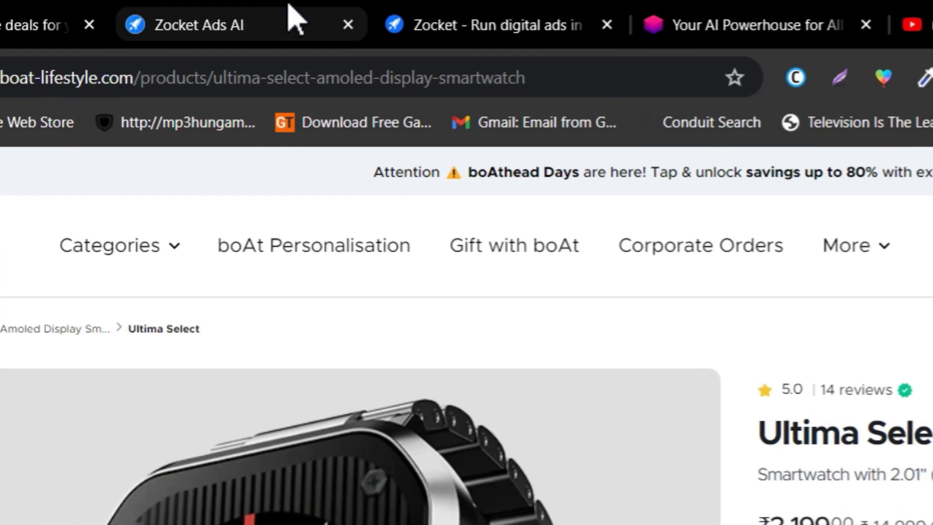
pyautogui.click(292, 18)
# Upload the Artboard11_600x watch image from Downloads as the product photo.
pyautogui.click(708, 364)
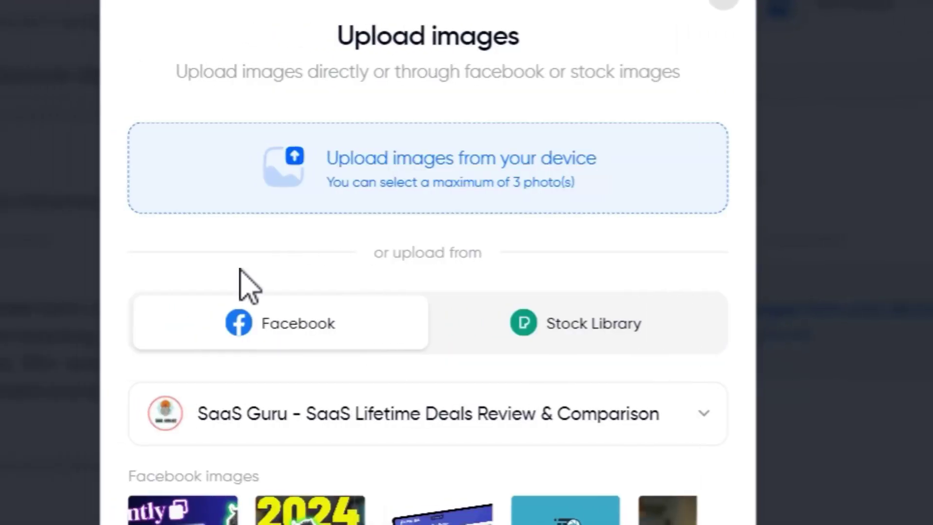
pyautogui.click(201, 167)
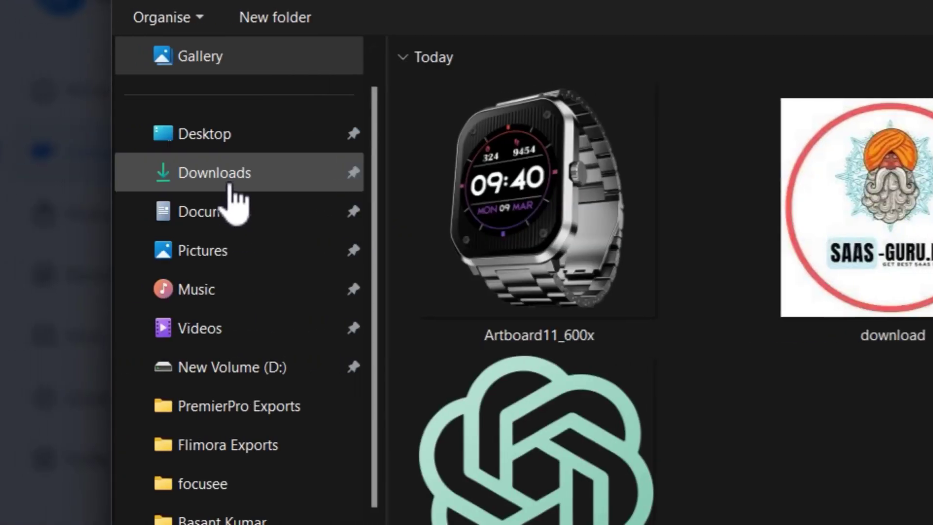
pyautogui.click(233, 176)
pyautogui.click(539, 178)
pyautogui.click(729, 437)
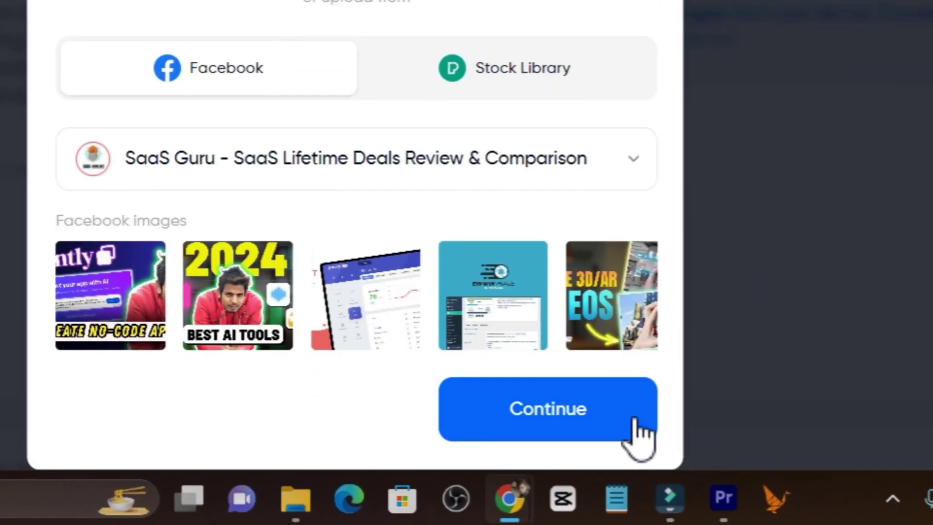
pyautogui.click(636, 421)
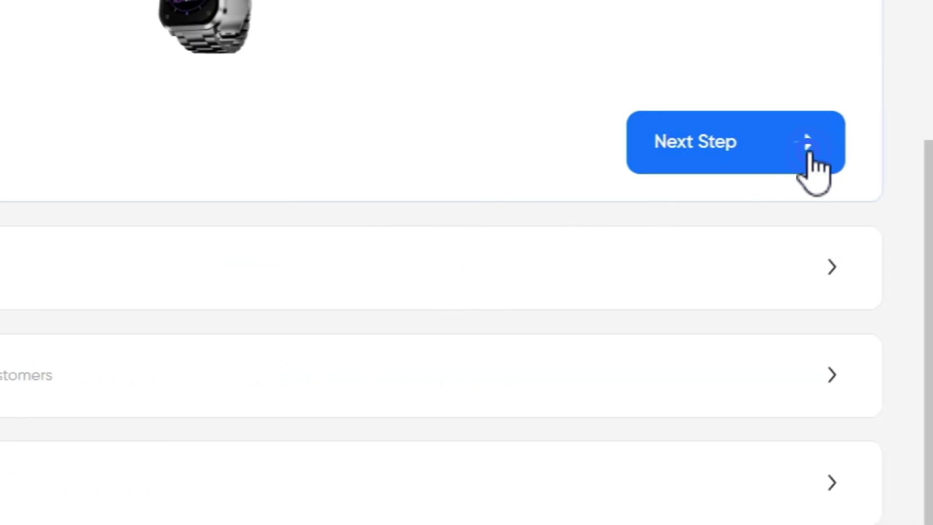
# Correct the product price to 3199 and proceed to generate the ad previews.
pyautogui.click(719, 272)
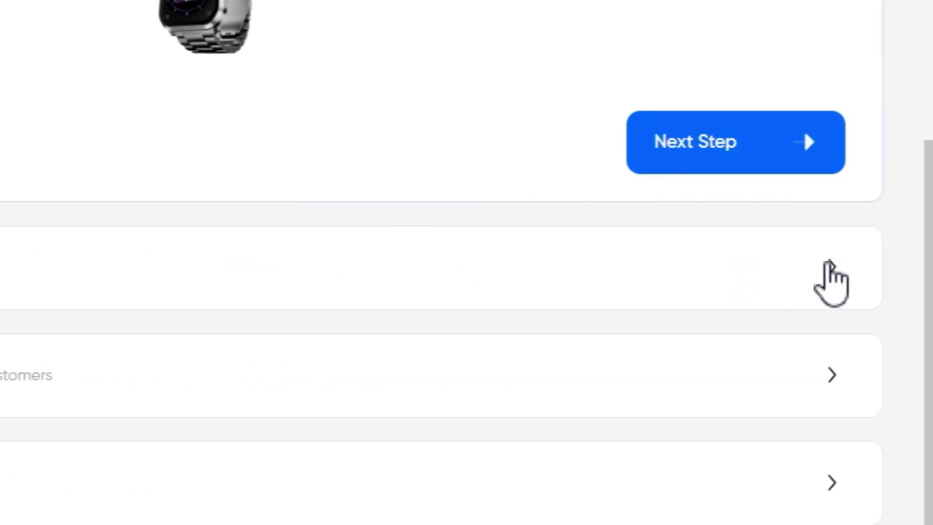
pyautogui.click(829, 262)
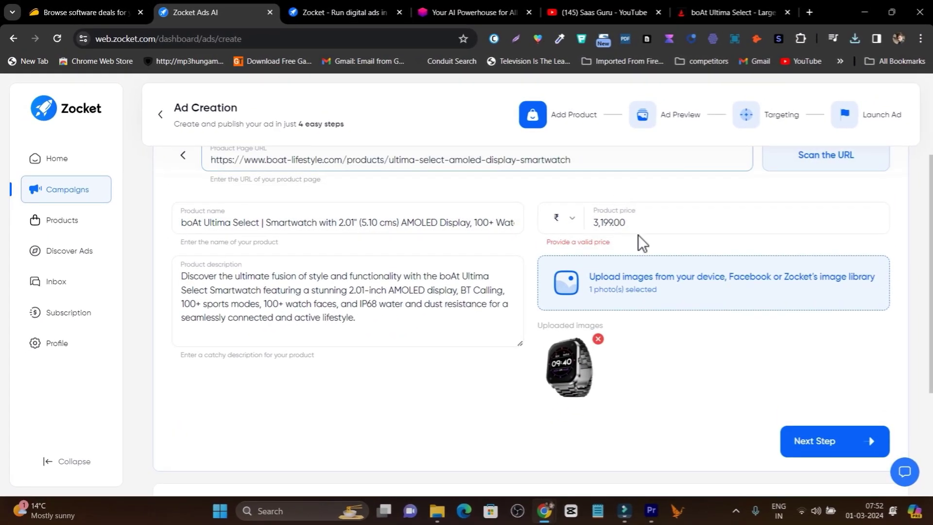
pyautogui.tripleClick(636, 223)
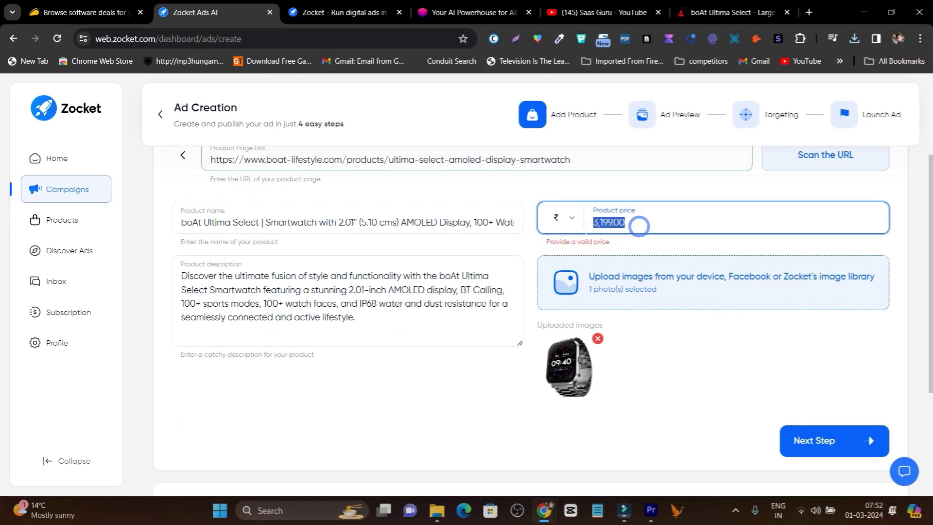
pyautogui.write('319')
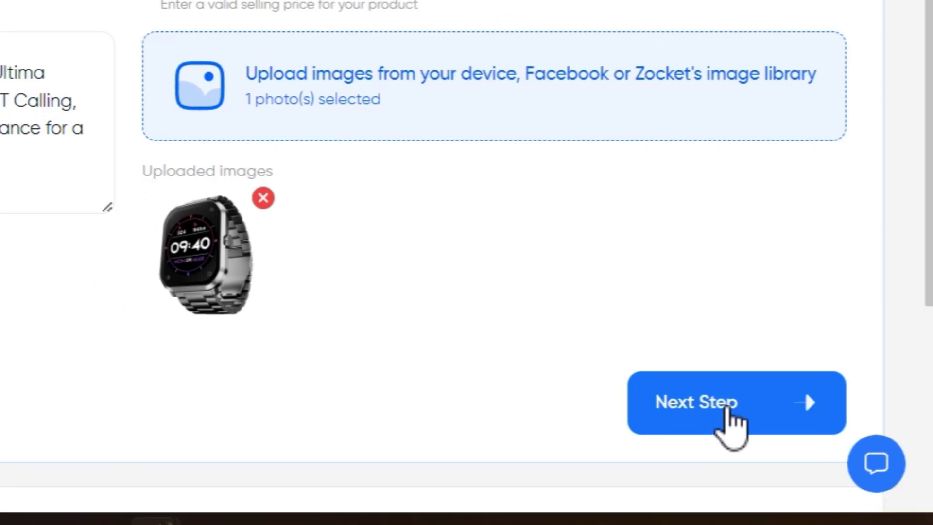
pyautogui.click(727, 408)
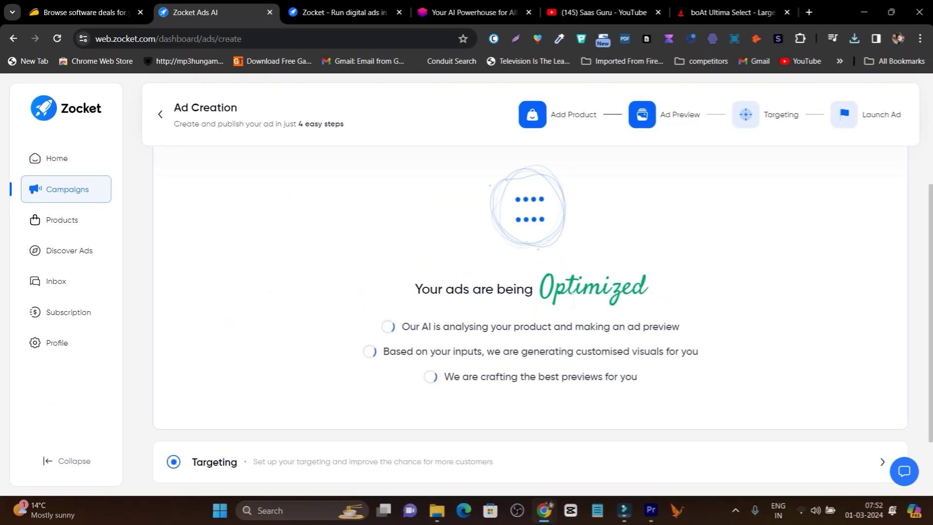
# Dismiss the page tip and check the ad page dropdown, leaving the selected page unchanged.
pyautogui.scroll(4, 534, 311)
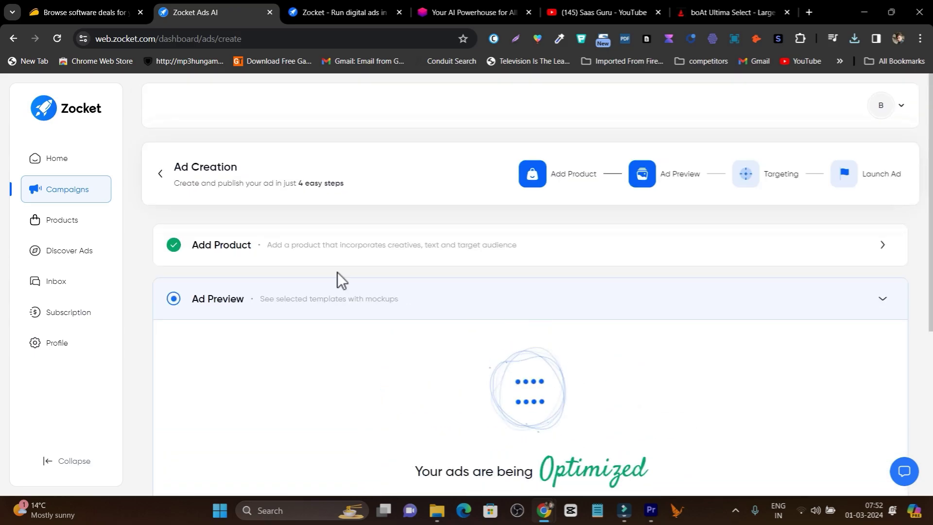
pyautogui.scroll(-1, 339, 277)
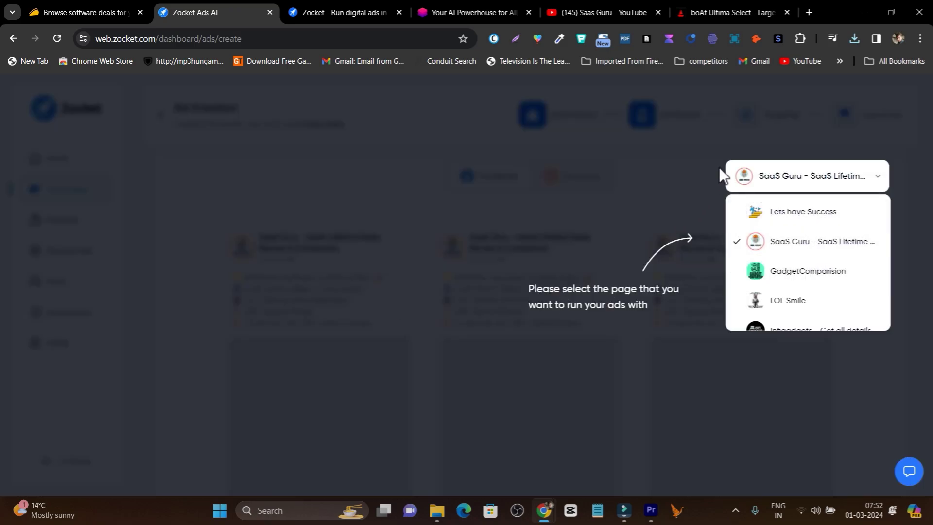
pyautogui.click(785, 151)
pyautogui.click(792, 178)
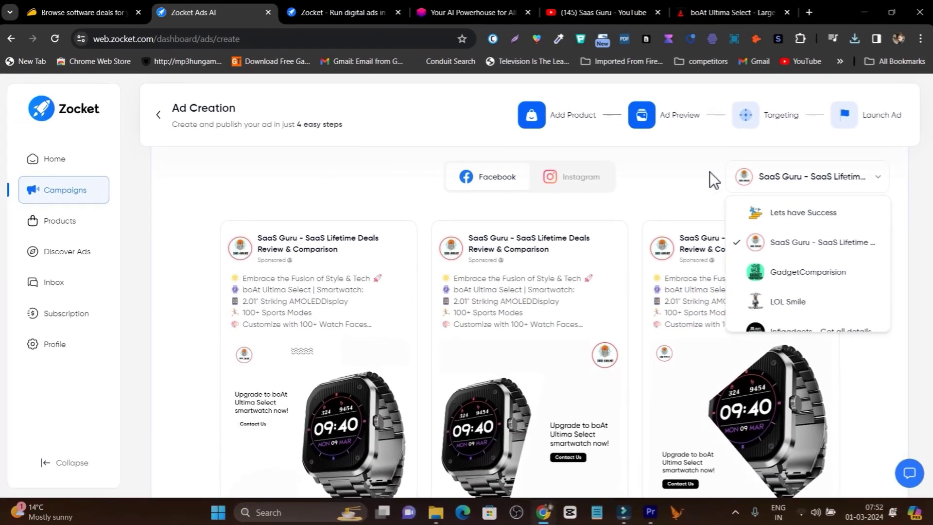
pyautogui.click(705, 175)
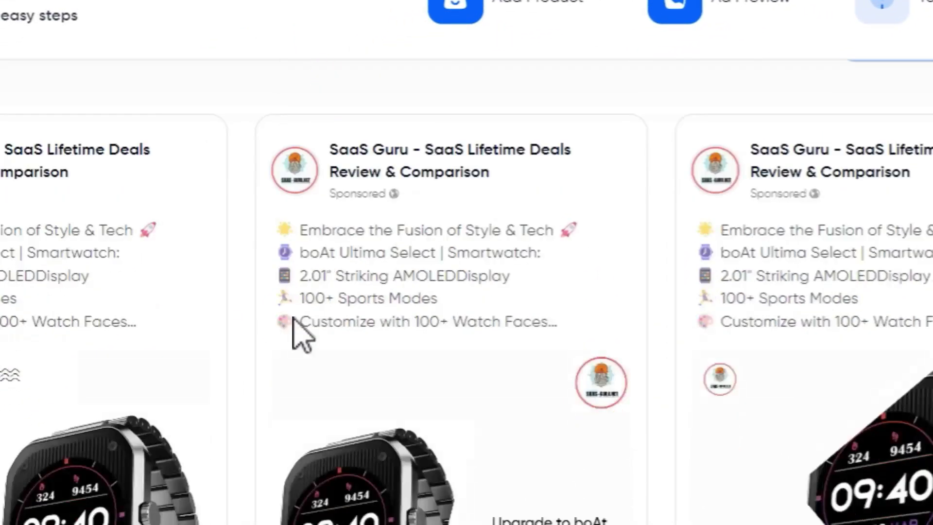
# Compare the watch ad previews in Instagram and Facebook formats and scroll through the Facebook cards.
pyautogui.scroll(-5, 294, 321)
pyautogui.scroll(7, 514, 386)
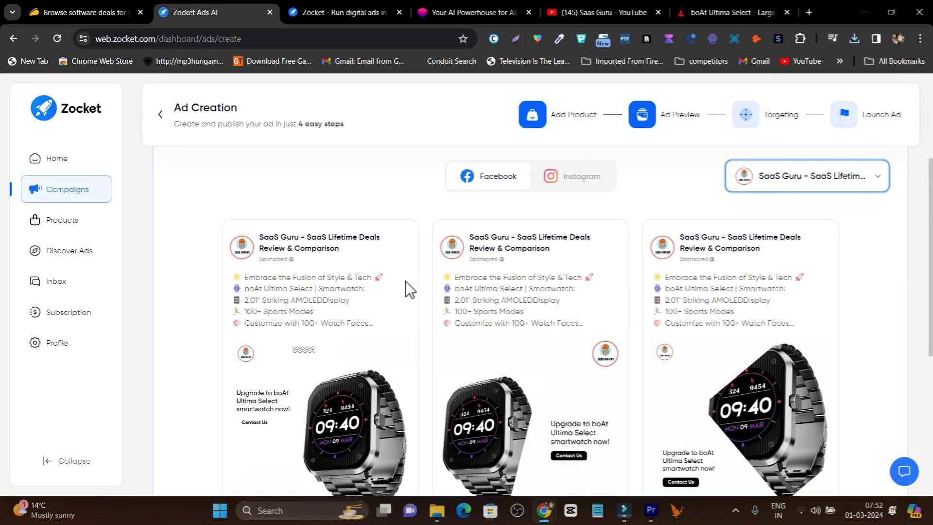
pyautogui.scroll(-3, 433, 301)
pyautogui.scroll(4, 433, 369)
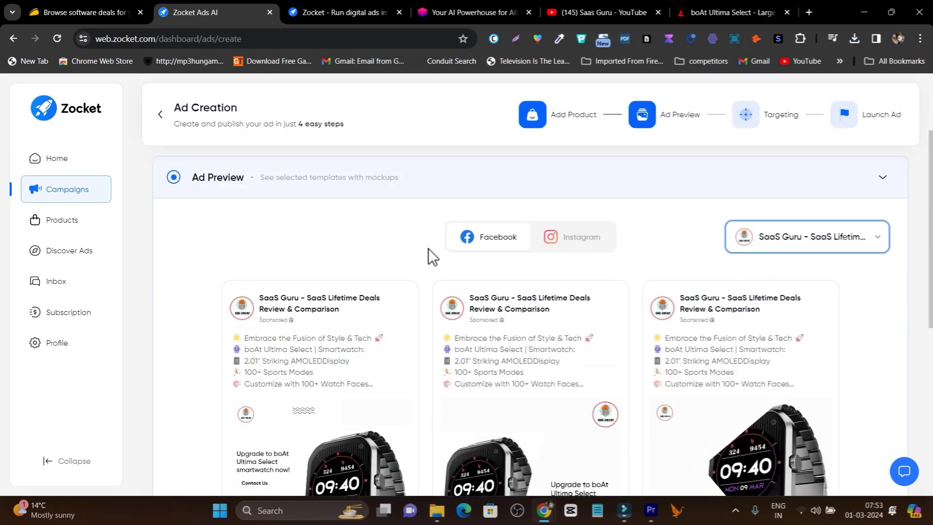
pyautogui.click(578, 239)
pyautogui.click(485, 240)
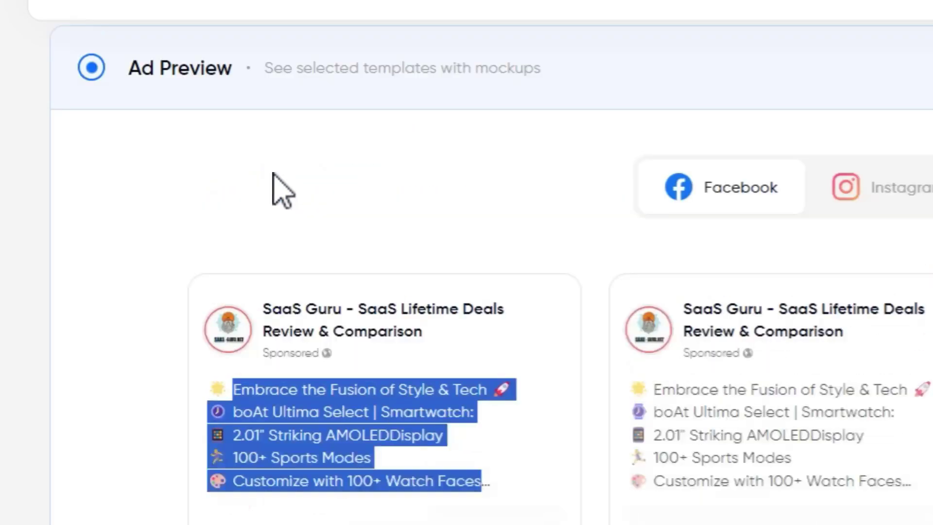
pyautogui.click(152, 27)
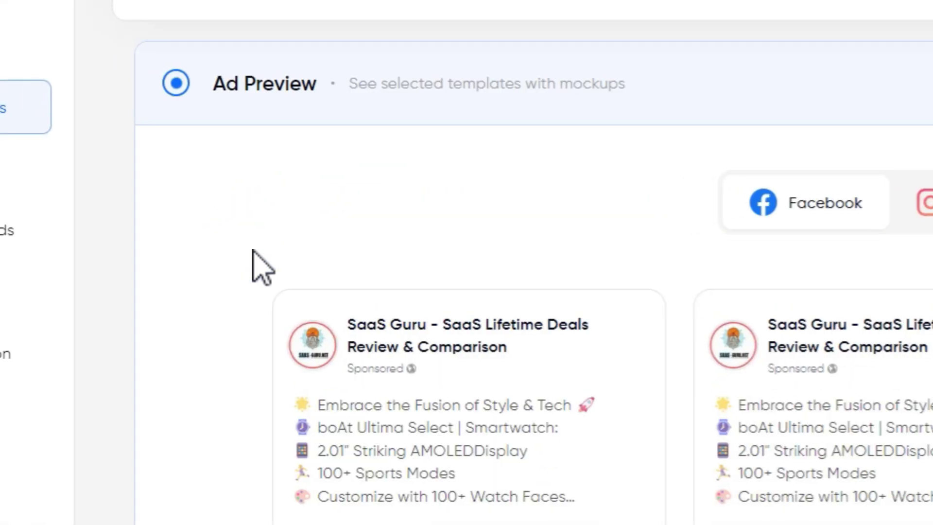
pyautogui.scroll(-5, 710, 292)
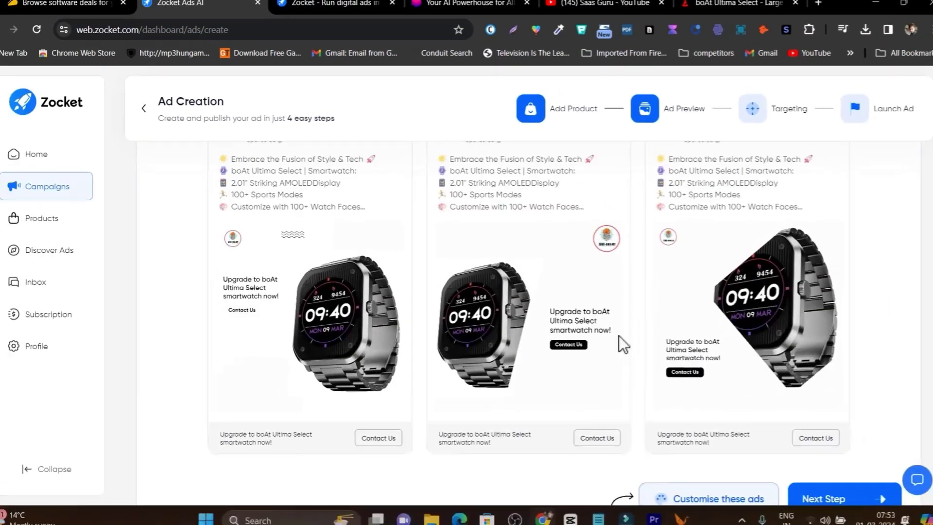
pyautogui.scroll(-3, 573, 328)
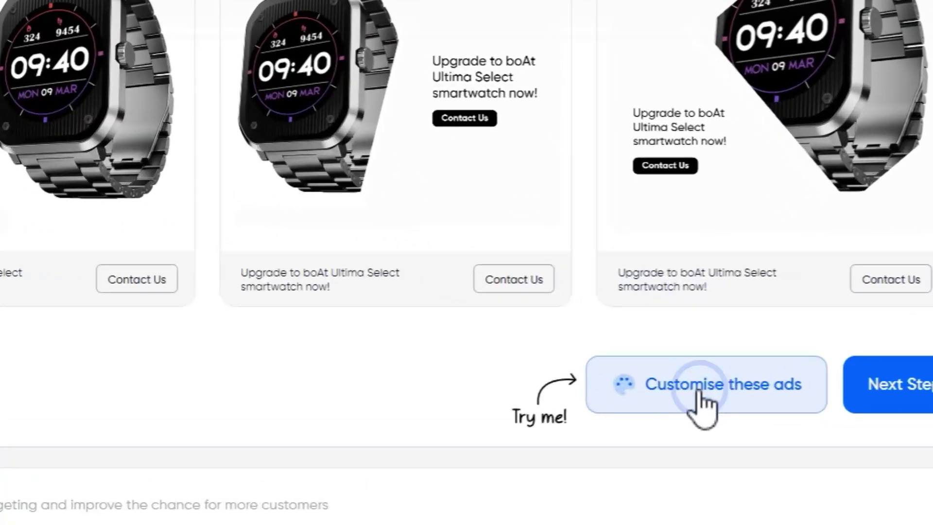
# In the ad editor, add orange and light green (B8E986) as custom ad colours.
pyautogui.click(701, 378)
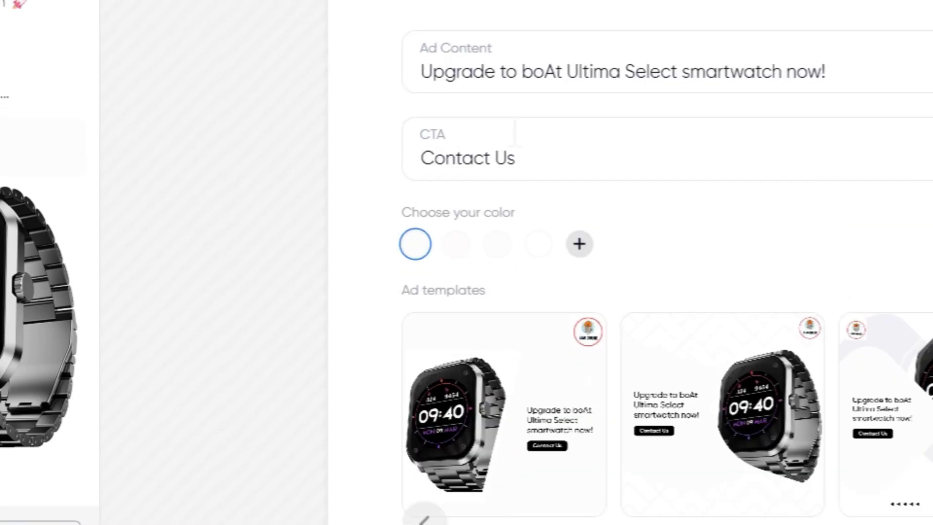
pyautogui.scroll(-3, 720, 510)
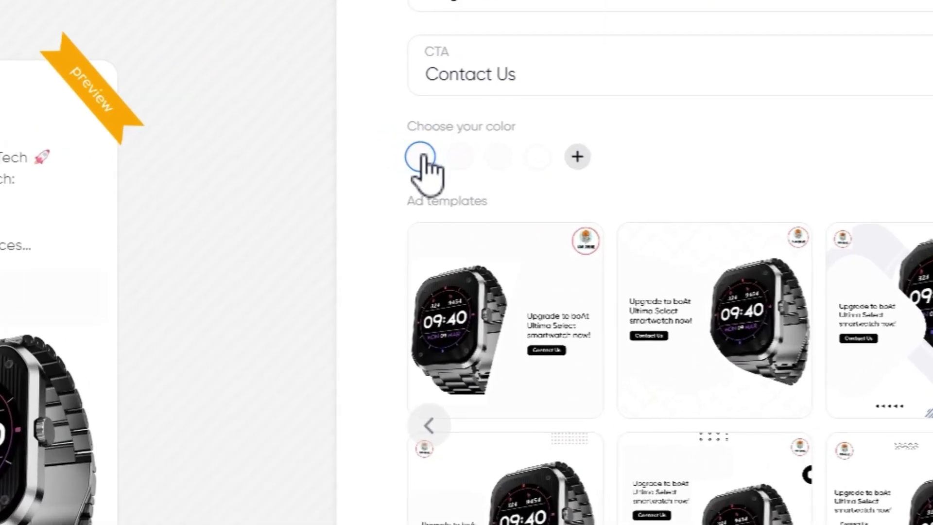
pyautogui.click(572, 153)
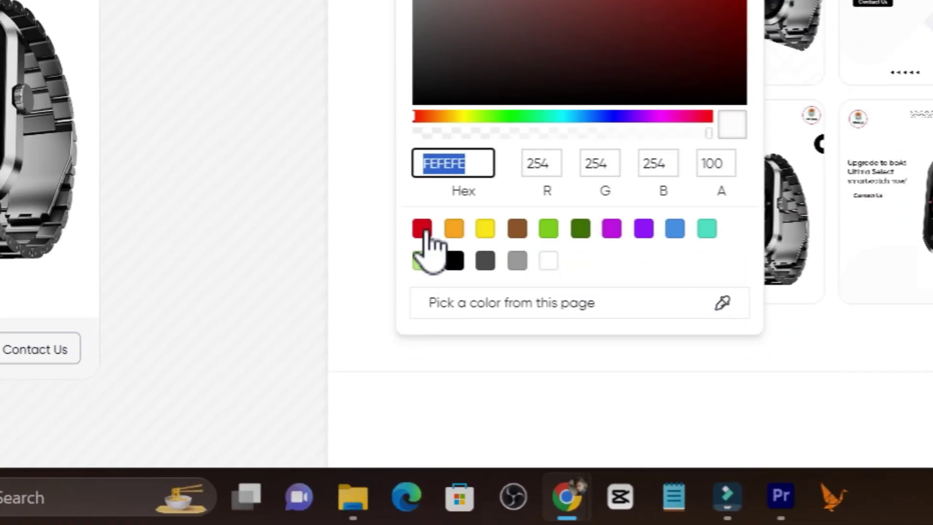
pyautogui.click(458, 228)
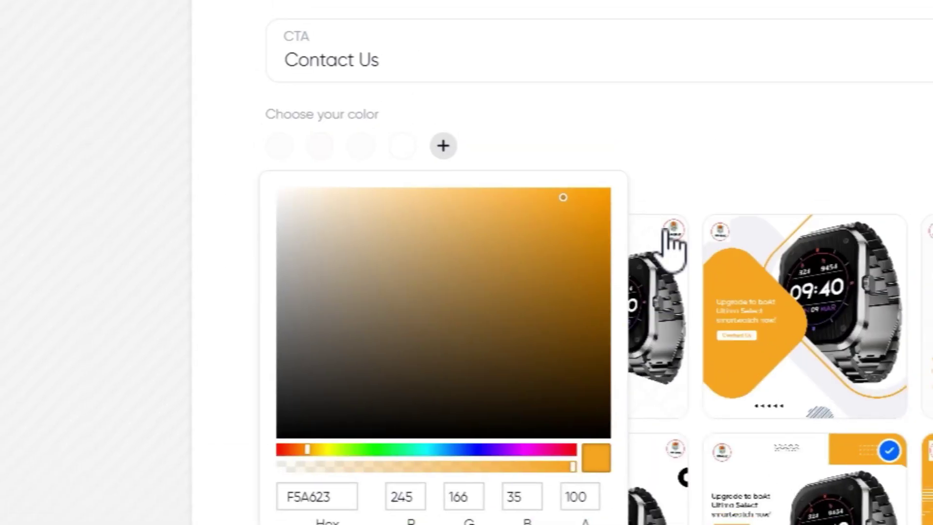
pyautogui.click(700, 132)
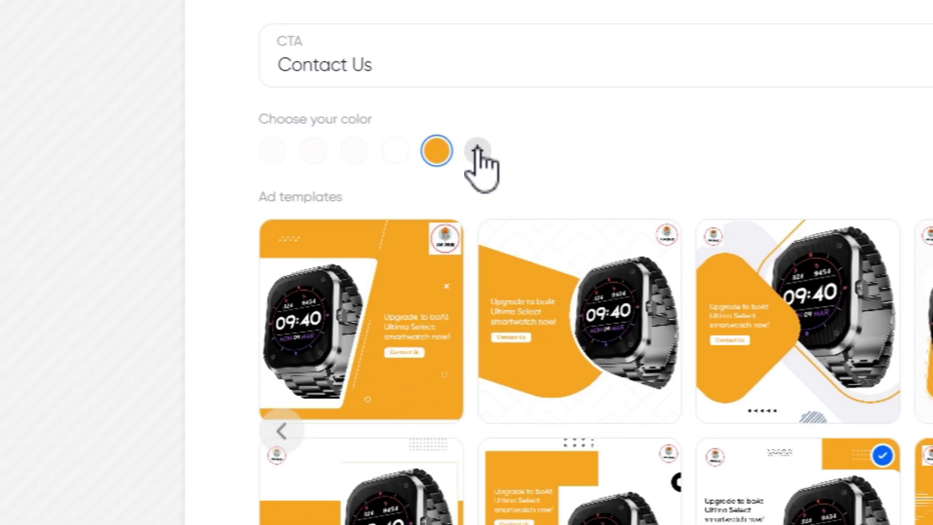
pyautogui.click(478, 152)
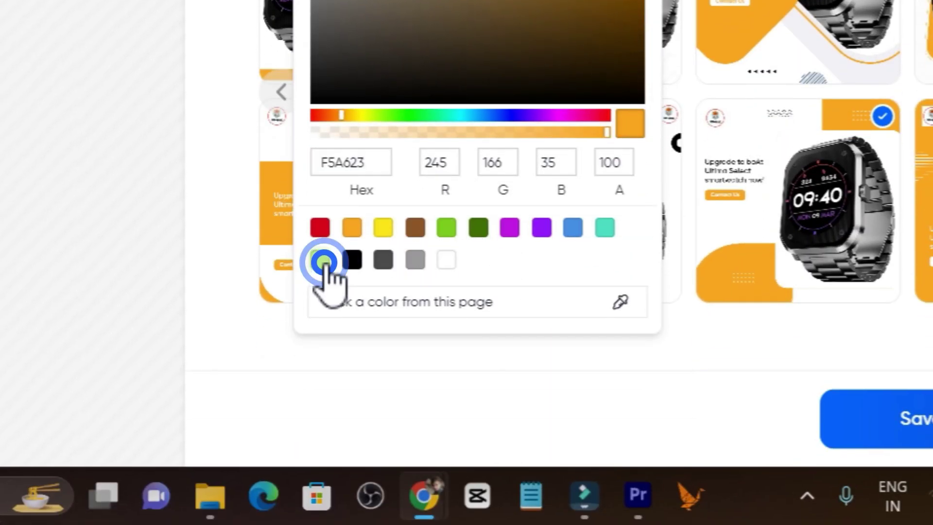
pyautogui.click(323, 262)
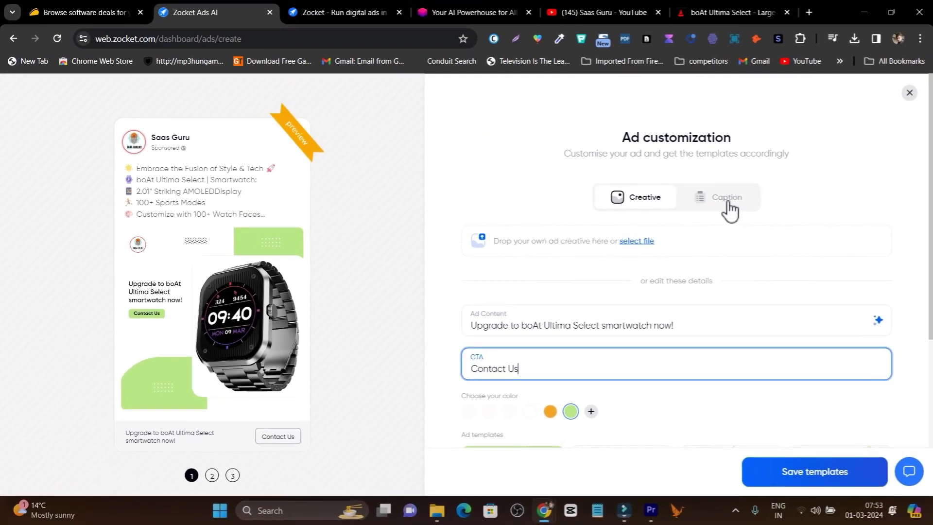
# Review the ad caption, save the templates, and scroll through the green-themed Contact Us previews.
pyautogui.click(730, 209)
pyautogui.scroll(-2, 555, 288)
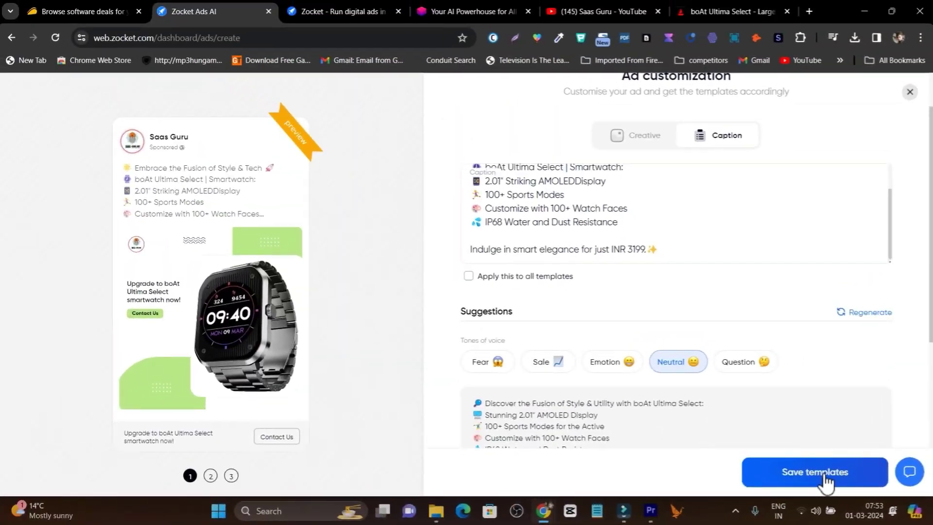
pyautogui.click(821, 474)
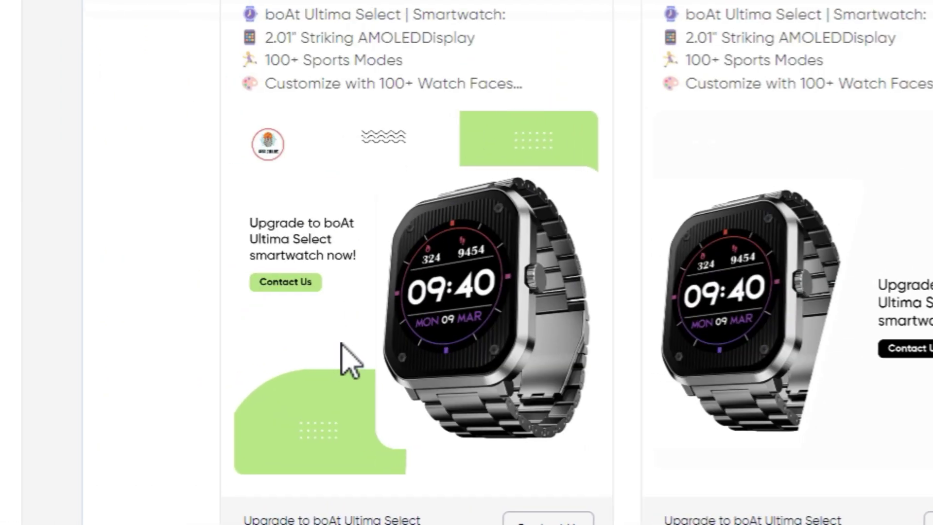
pyautogui.scroll(-2, 594, 308)
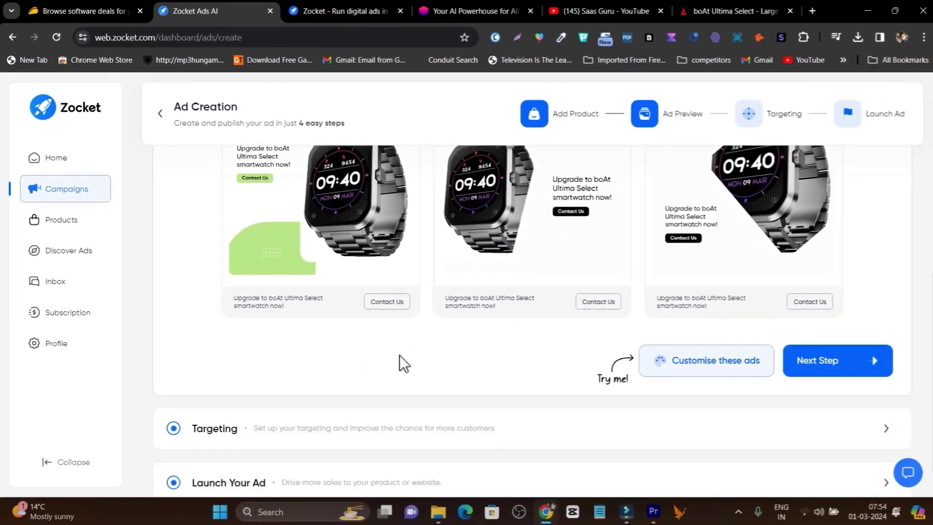
pyautogui.scroll(-2, 432, 361)
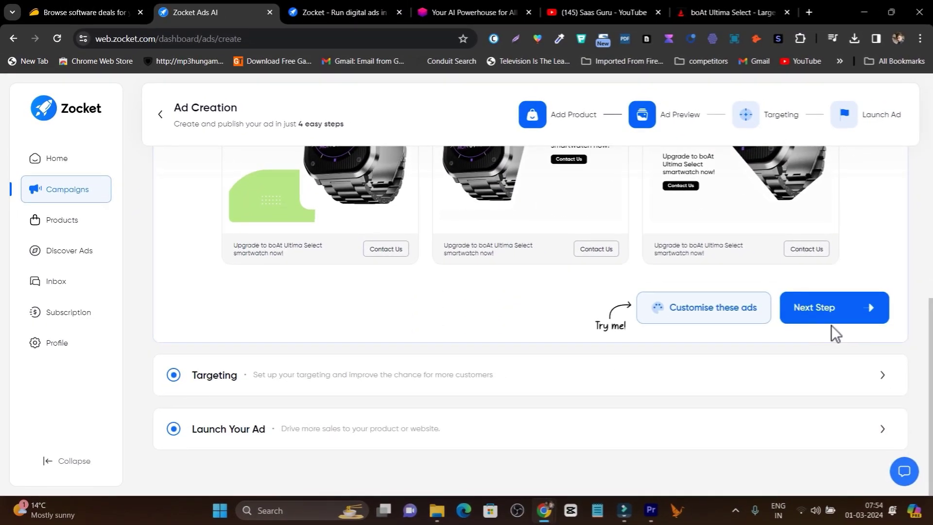
# Move to Targeting and view the gender, 18–65 age range and recommended watch interests.
pyautogui.click(848, 324)
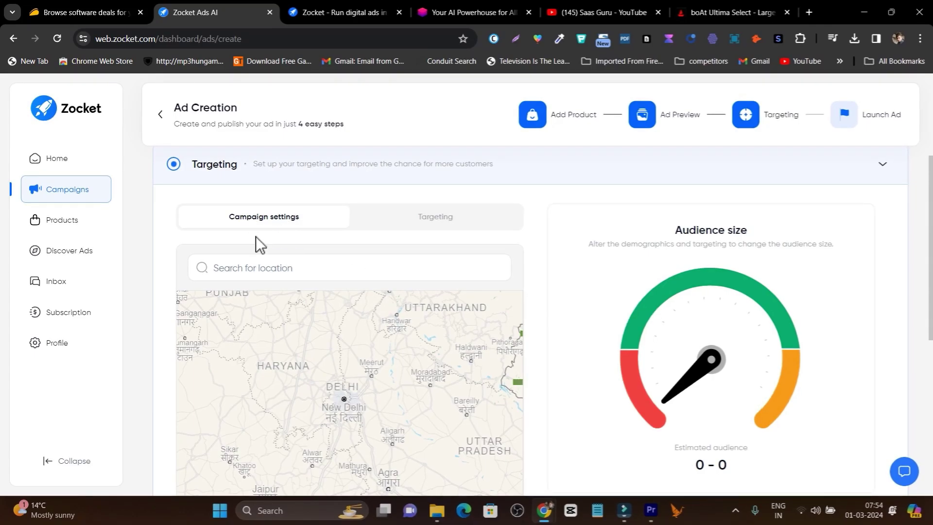
pyautogui.click(446, 219)
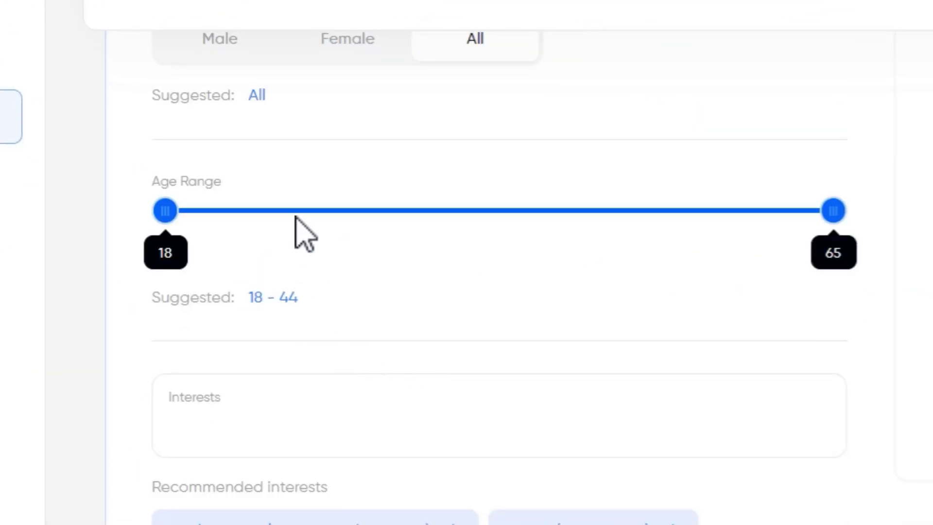
pyautogui.scroll(-5, 512, 262)
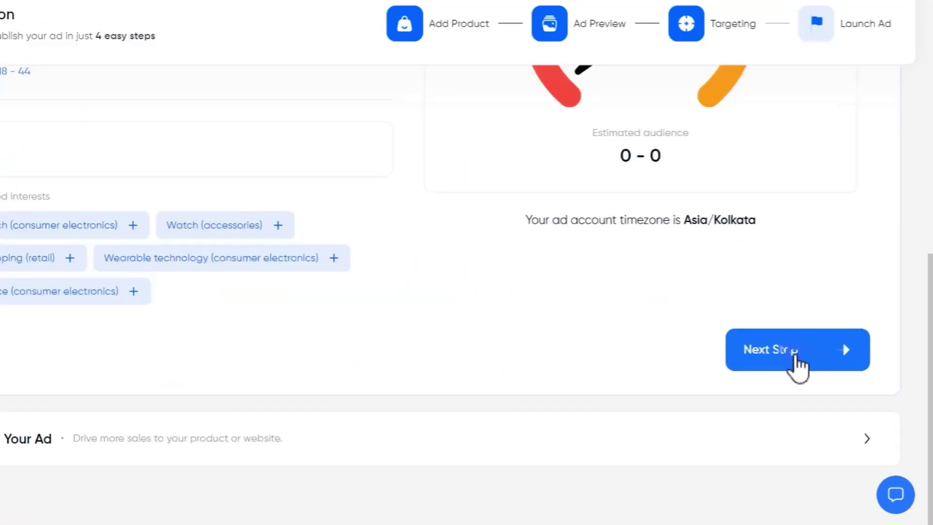
# Add Haryana, India (Region) as the campaign's target location.
pyautogui.click(795, 354)
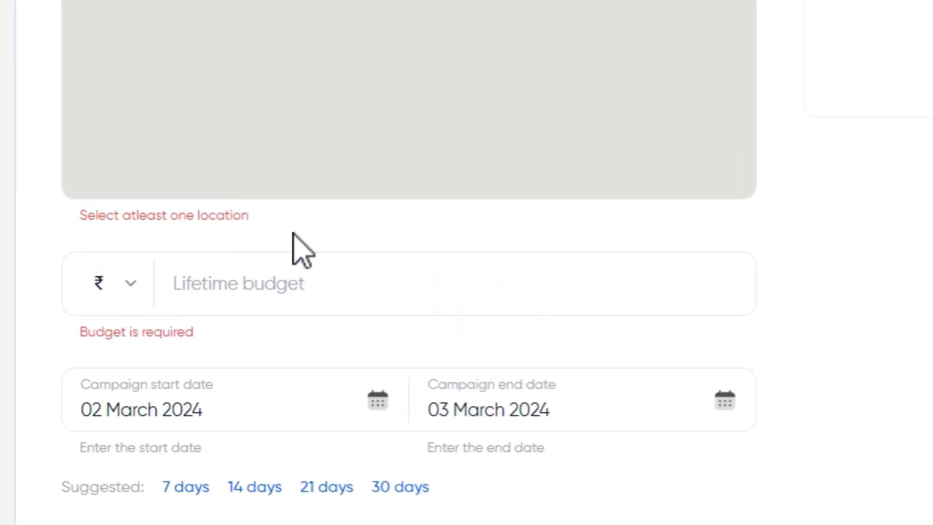
pyautogui.scroll(8, 293, 234)
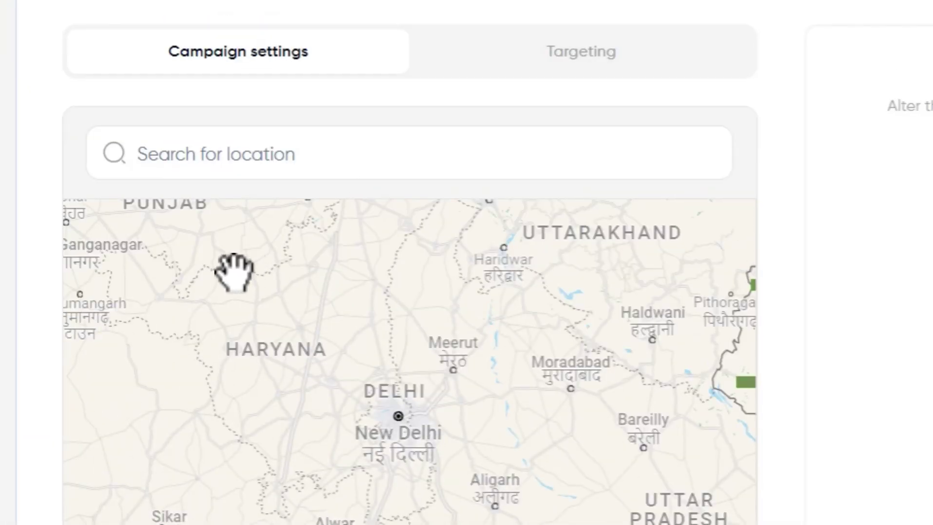
pyautogui.click(291, 346)
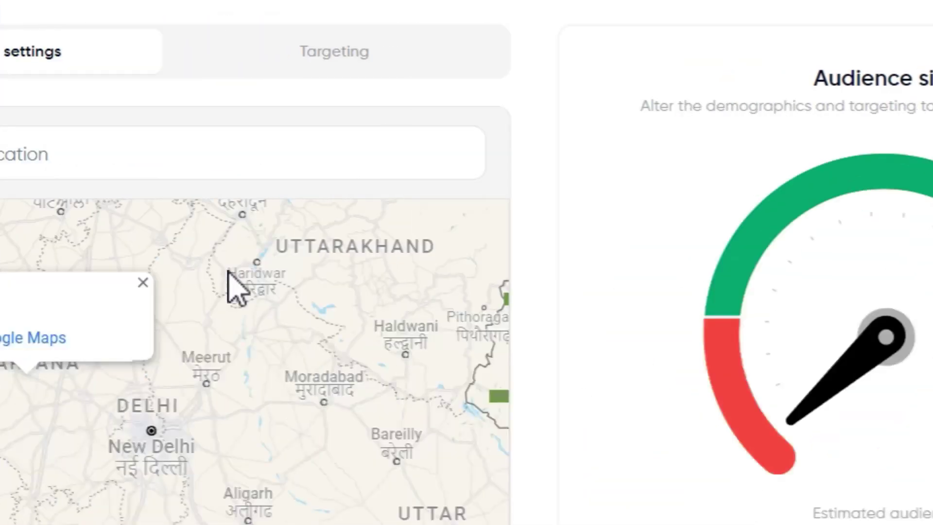
pyautogui.click(276, 131)
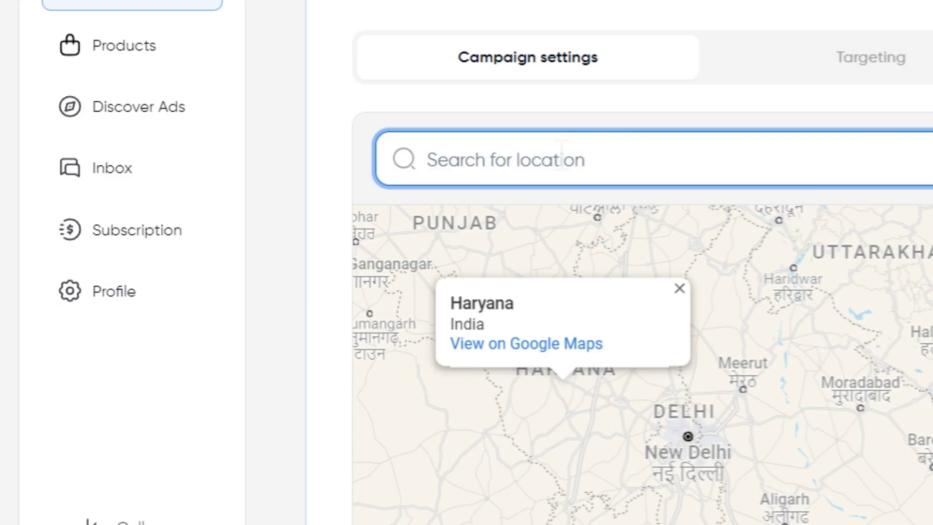
pyautogui.write('Haryana')
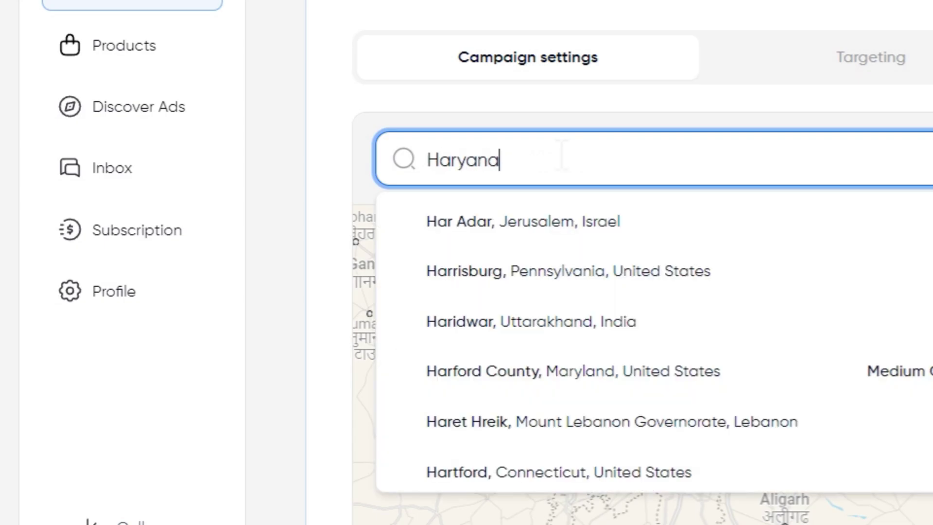
pyautogui.click(558, 238)
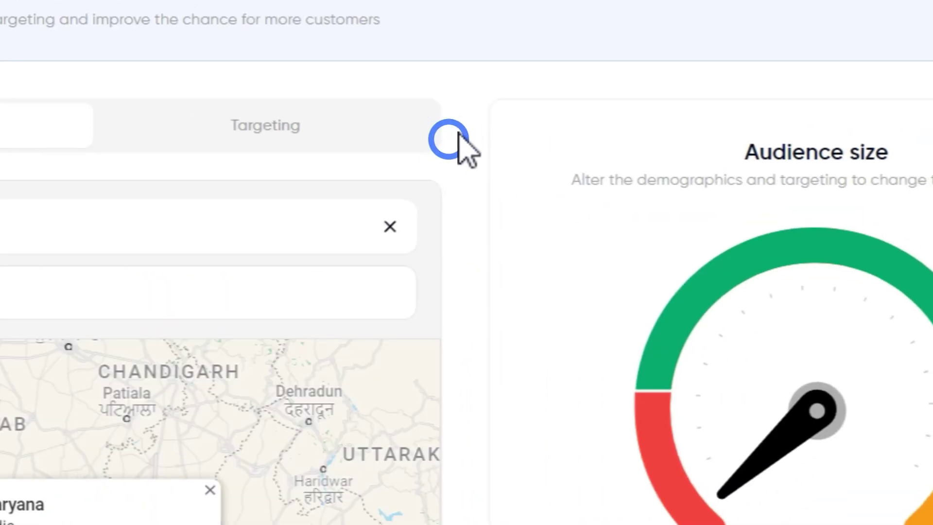
# Fill in the lifetime budget and proceed to the Launch Your Ad step.
pyautogui.scroll(-10, 783, 389)
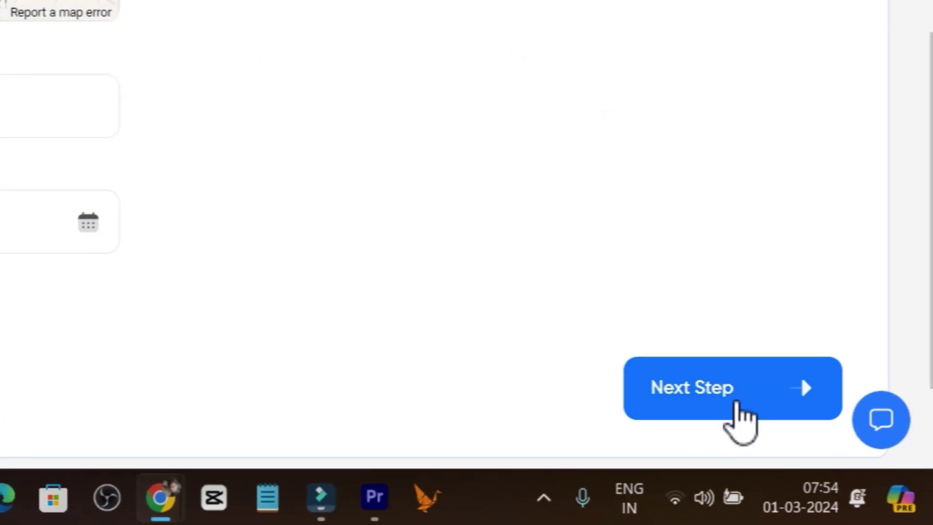
pyautogui.click(627, 384)
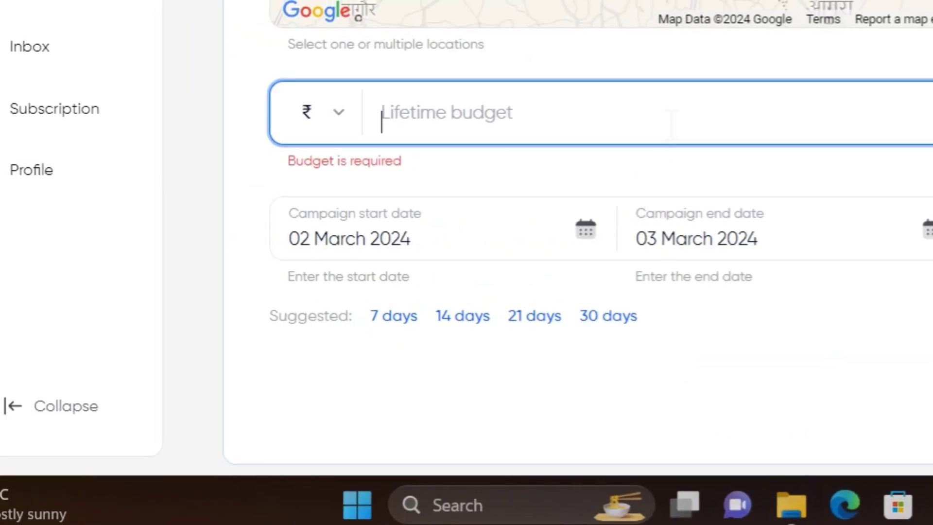
pyautogui.click(671, 123)
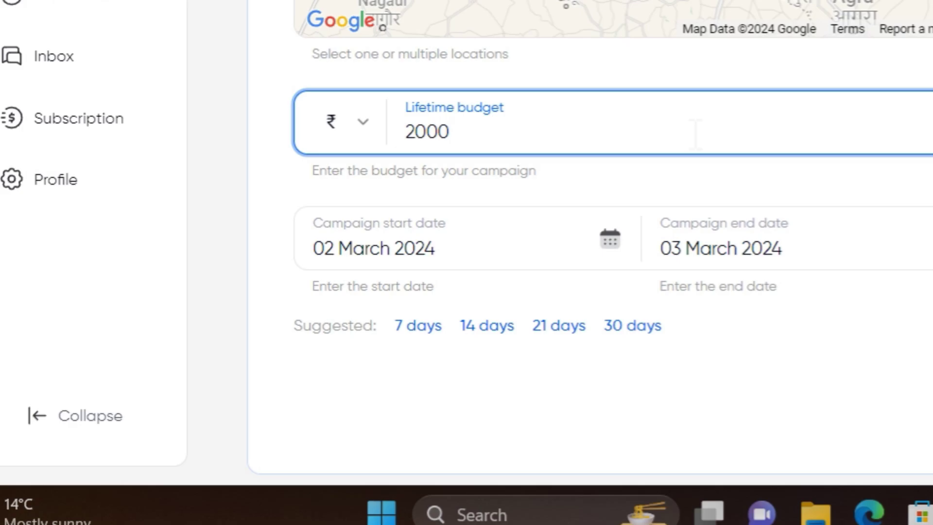
pyautogui.click(727, 416)
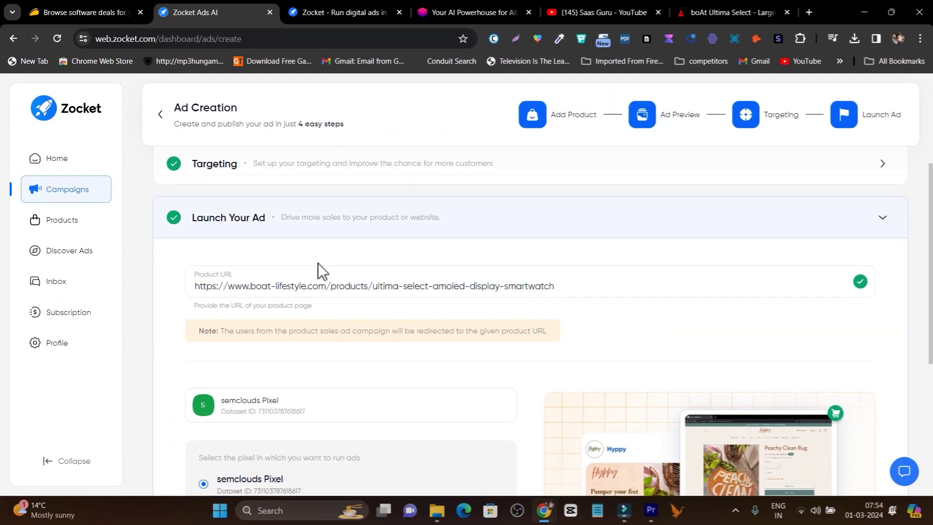
# Review the launch step's boAt product URL and pixel, then go to My products.
pyautogui.scroll(-4, 318, 263)
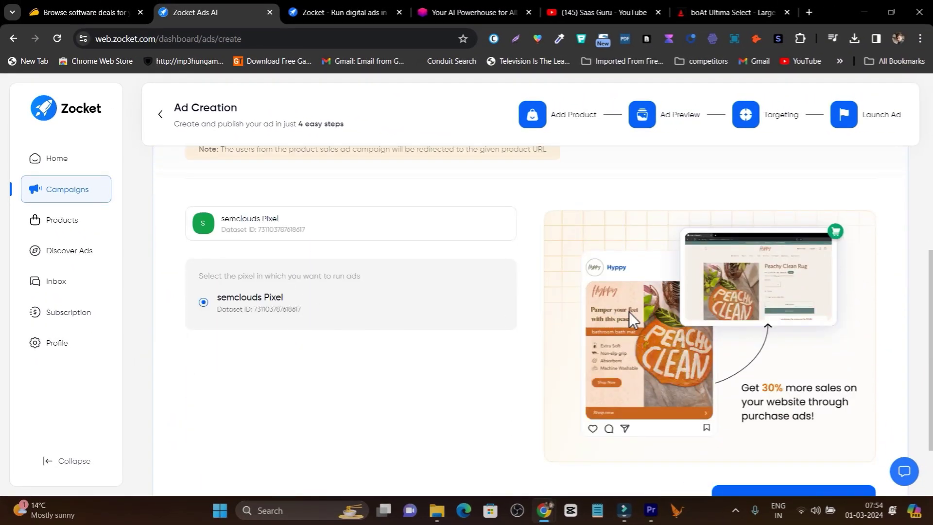
pyautogui.scroll(-2, 632, 318)
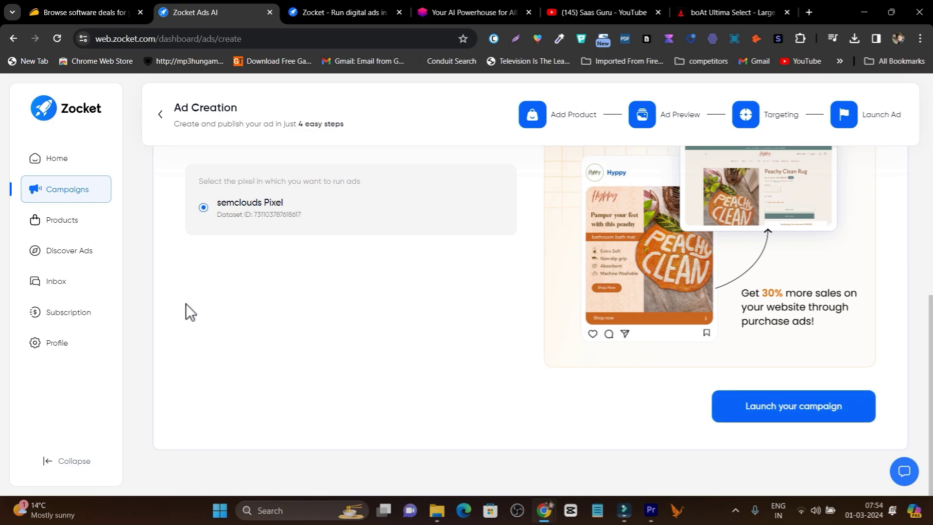
pyautogui.click(63, 217)
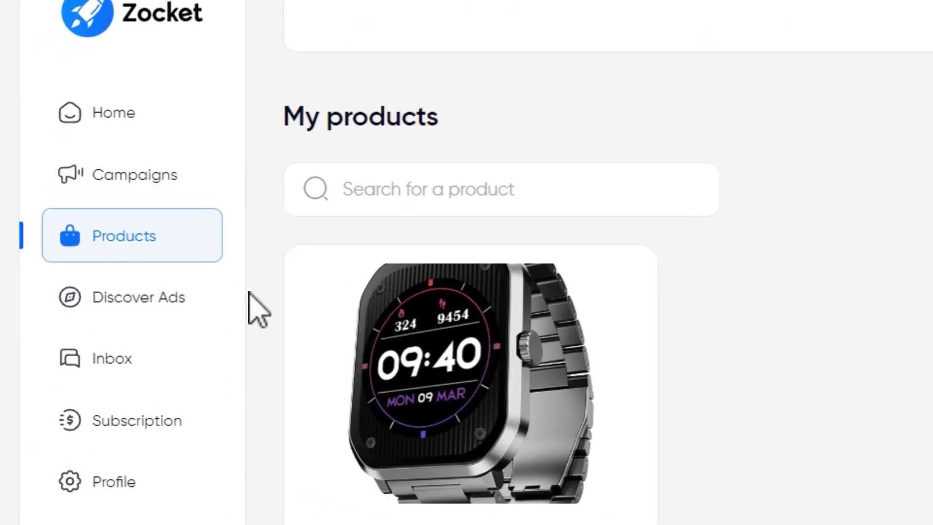
# Go to the Discover Ads library page from the sidebar.
pyautogui.moveTo(365, 313)
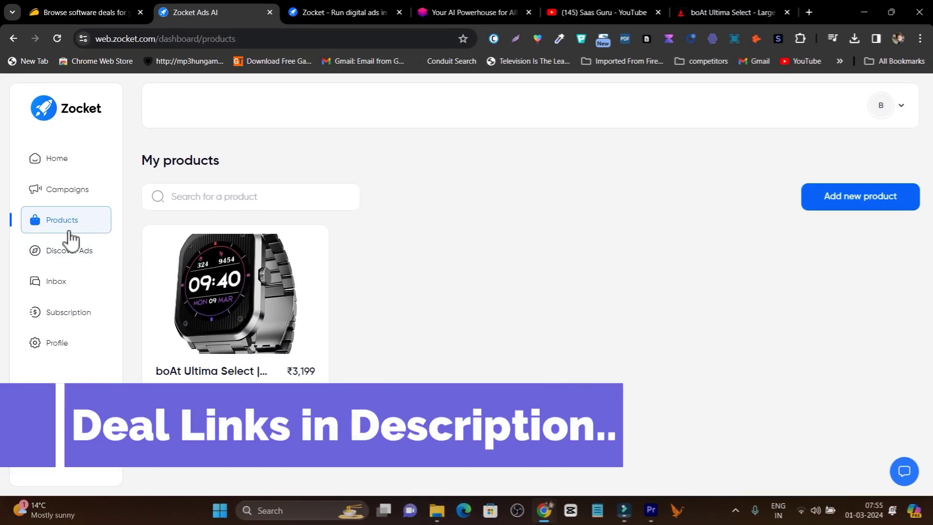
pyautogui.click(74, 253)
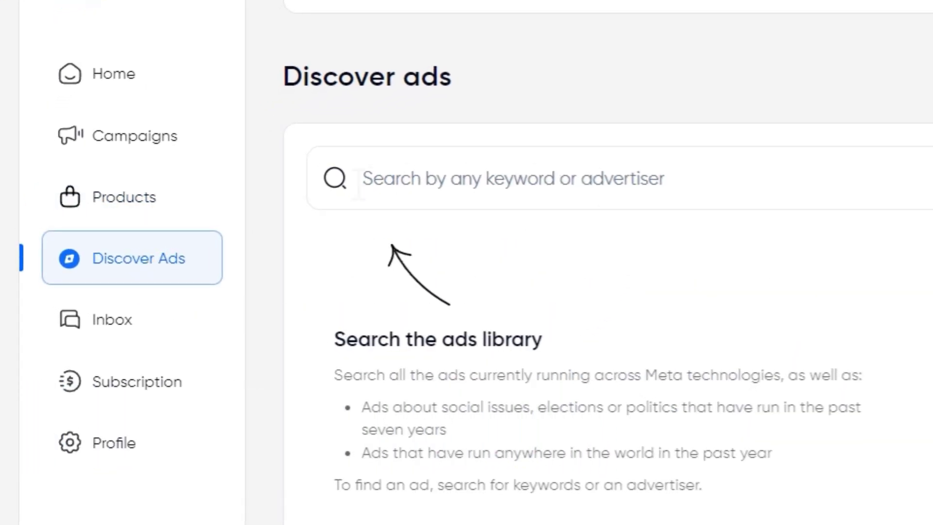
# Search the ads library for 'wat' and browse the watch ad results.
pyautogui.scroll(-1, 848, 180)
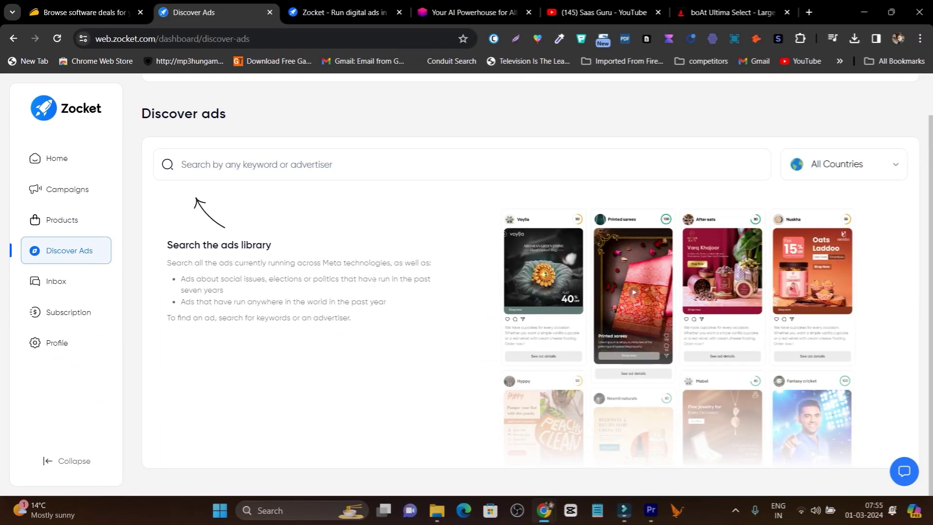
pyautogui.click(242, 164)
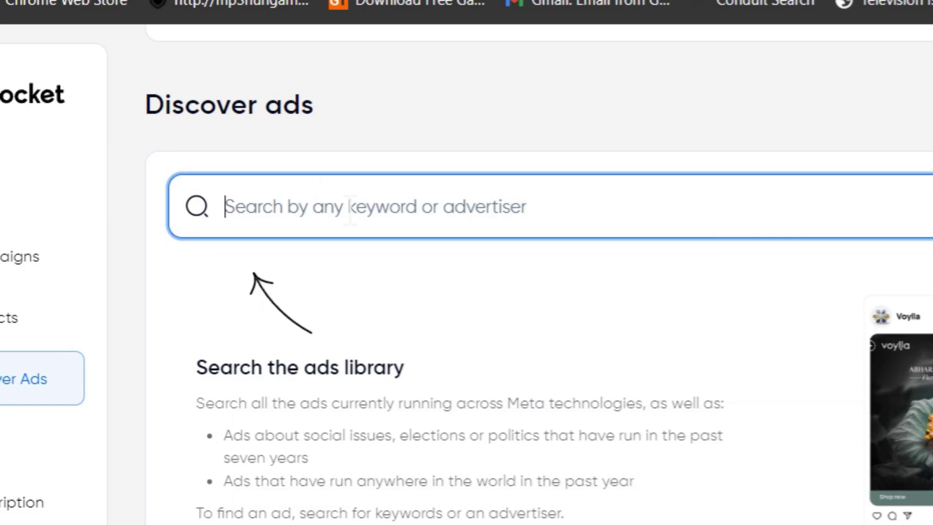
pyautogui.write('watch')
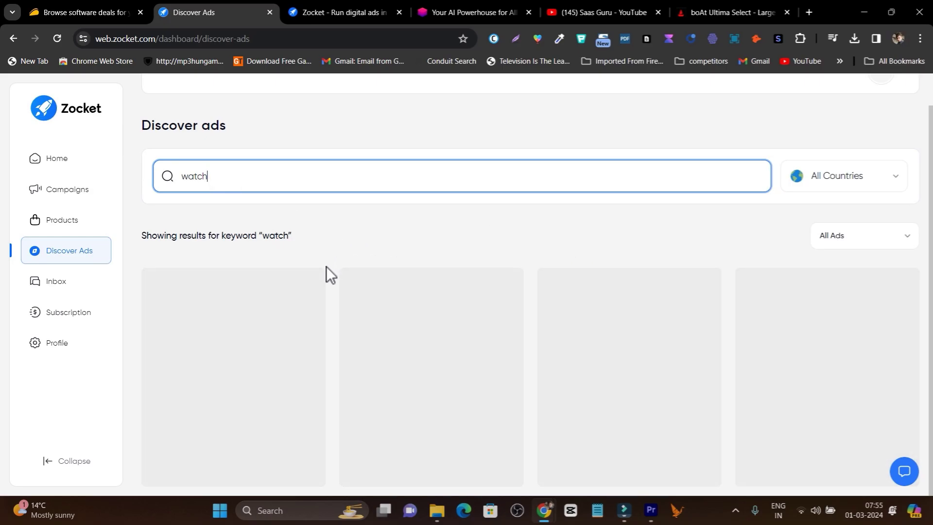
pyautogui.scroll(-2, 251, 324)
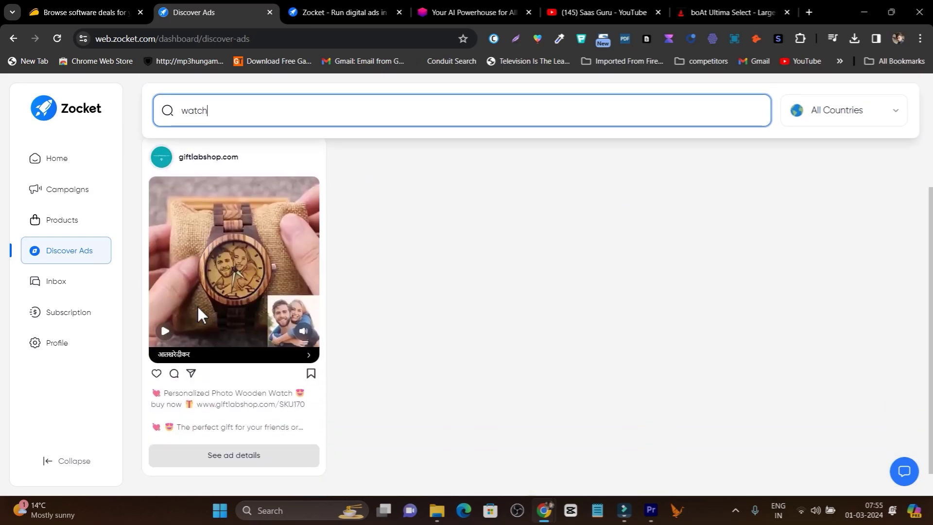
pyautogui.scroll(2, 847, 227)
# Check the country filter, keeping All Countries, scroll through more ad cards, and open the Inbox.
pyautogui.click(869, 226)
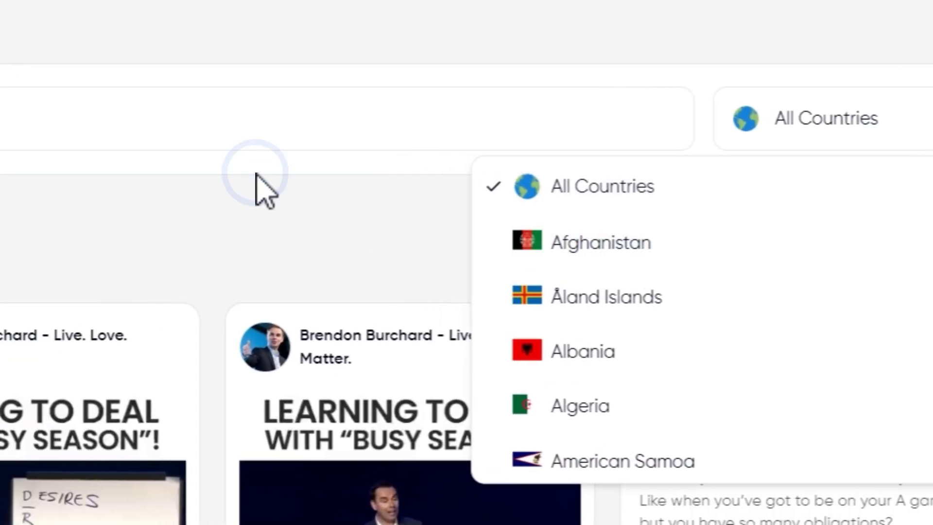
pyautogui.click(352, 188)
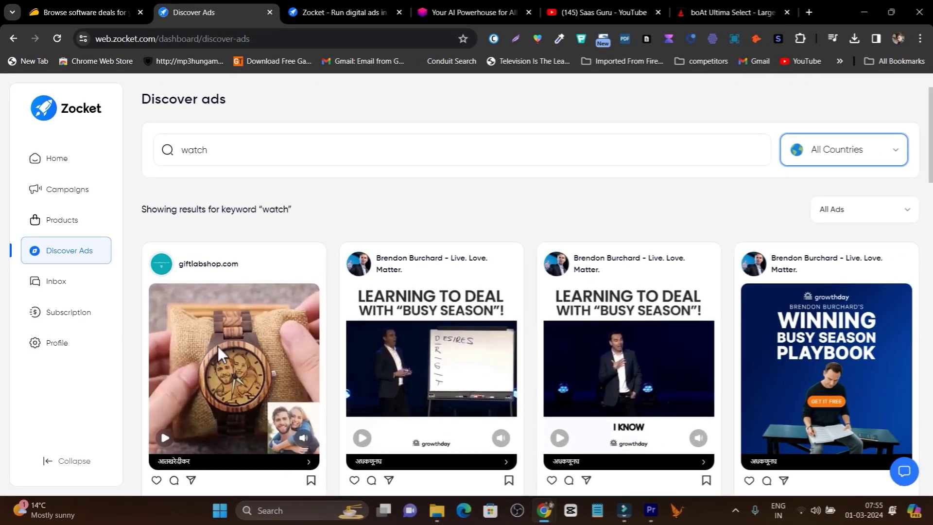
pyautogui.scroll(-6, 754, 363)
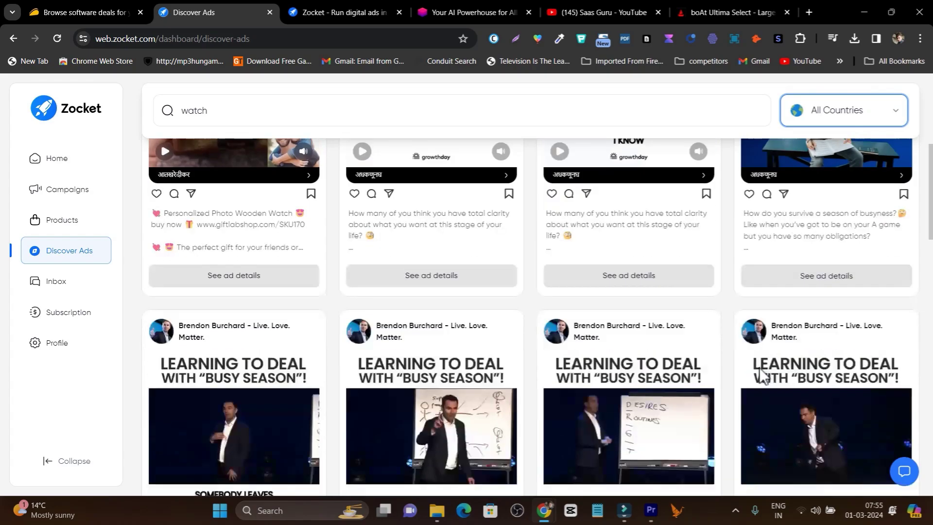
pyautogui.scroll(-3, 381, 377)
pyautogui.scroll(9, 340, 371)
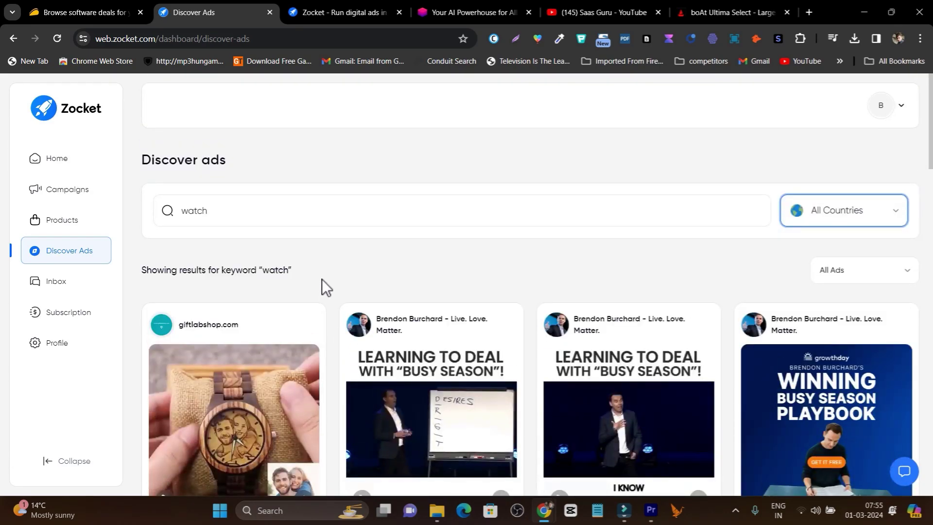
pyautogui.scroll(-1, 318, 325)
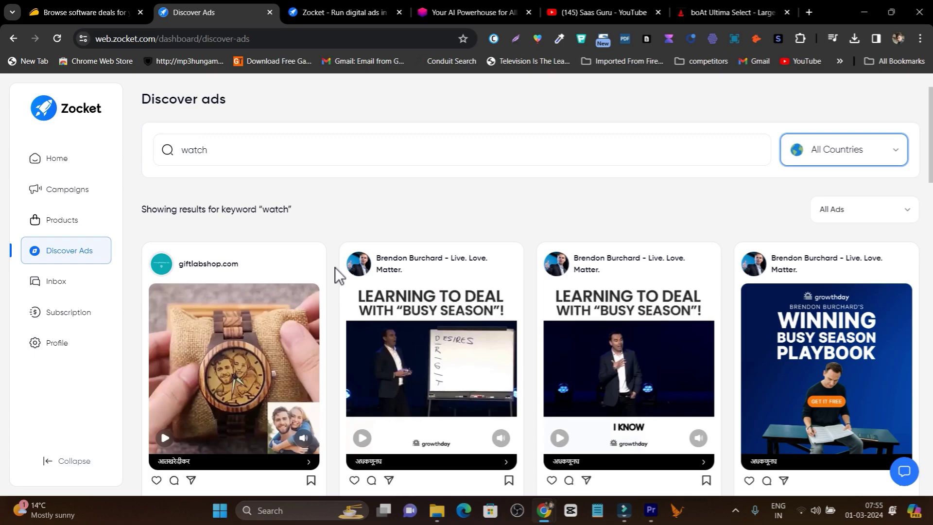
pyautogui.scroll(-1, 328, 334)
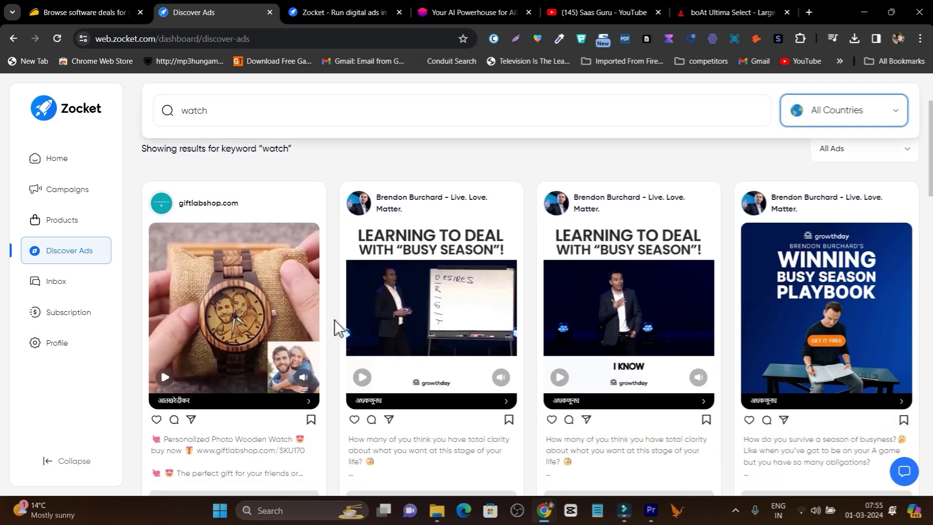
pyautogui.click(67, 285)
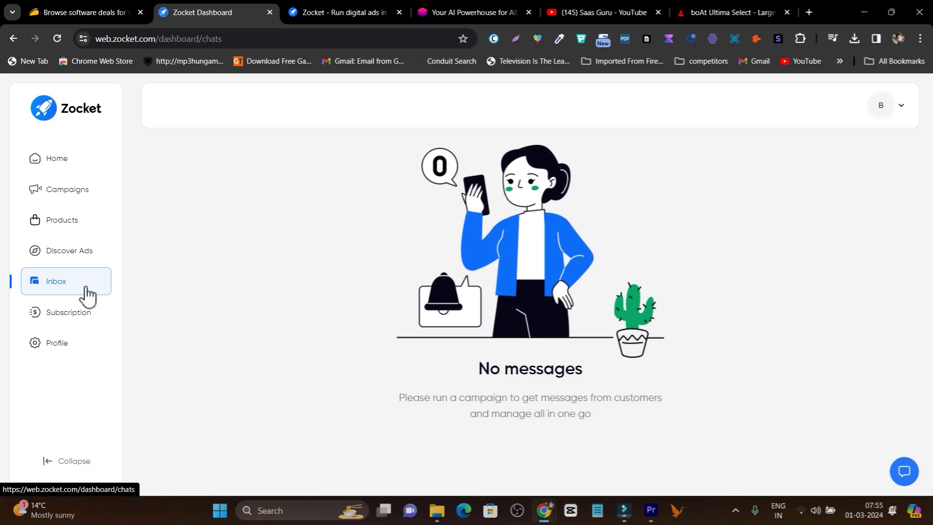
# Open Subscription and highlight the Appsumo lifetime plan heading and its $59 License Tier 1 price.
pyautogui.click(94, 326)
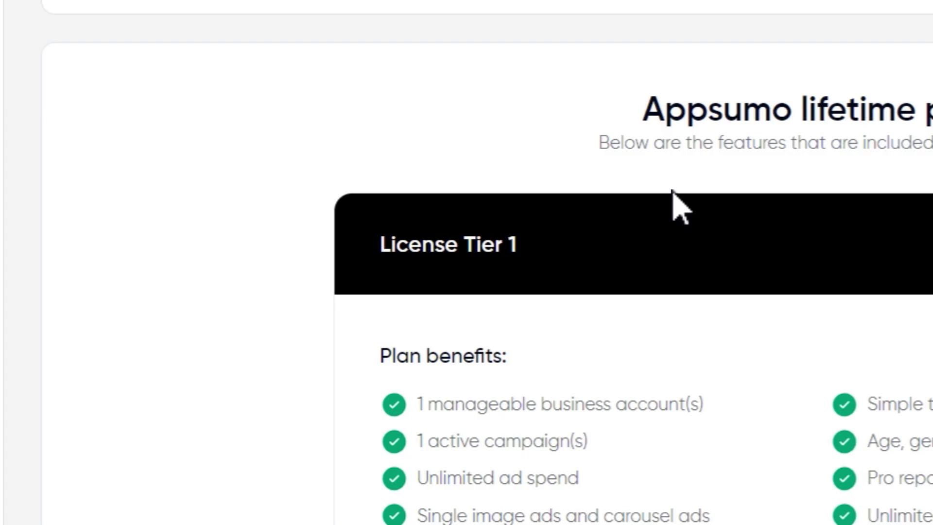
pyautogui.moveTo(619, 110); pyautogui.dragTo(932, 111)
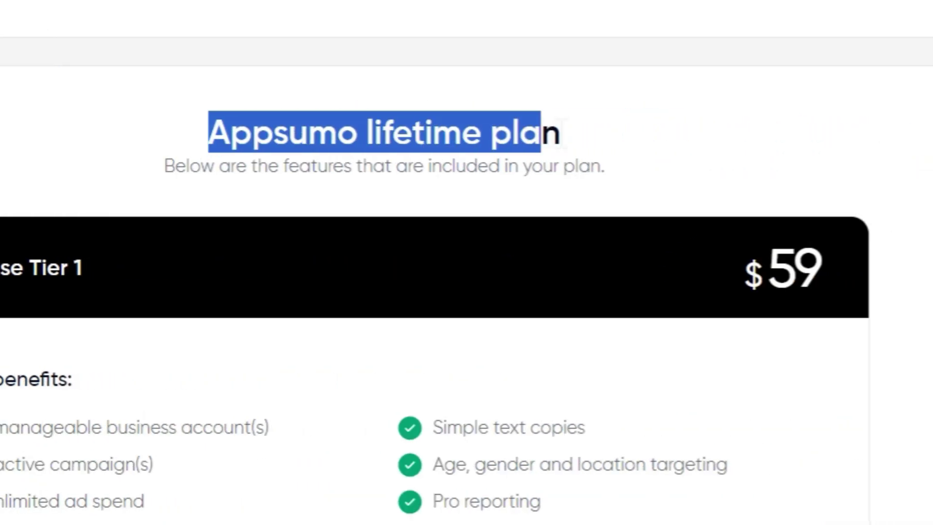
pyautogui.moveTo(541, 131); pyautogui.dragTo(613, 189)
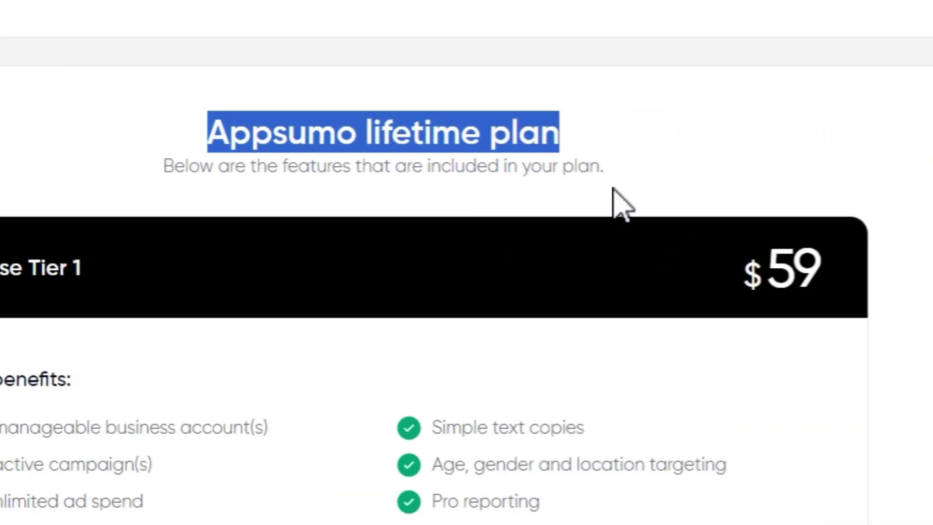
pyautogui.moveTo(701, 275); pyautogui.dragTo(827, 285)
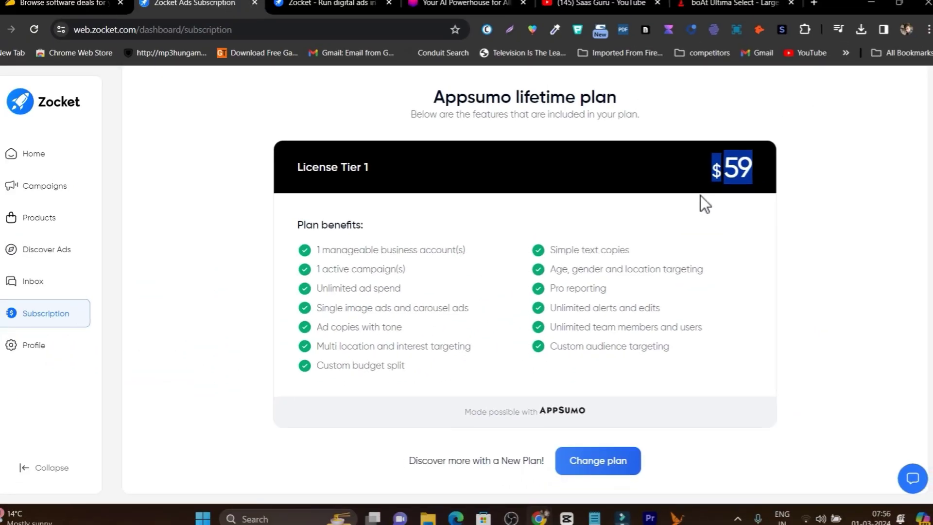
pyautogui.click(743, 203)
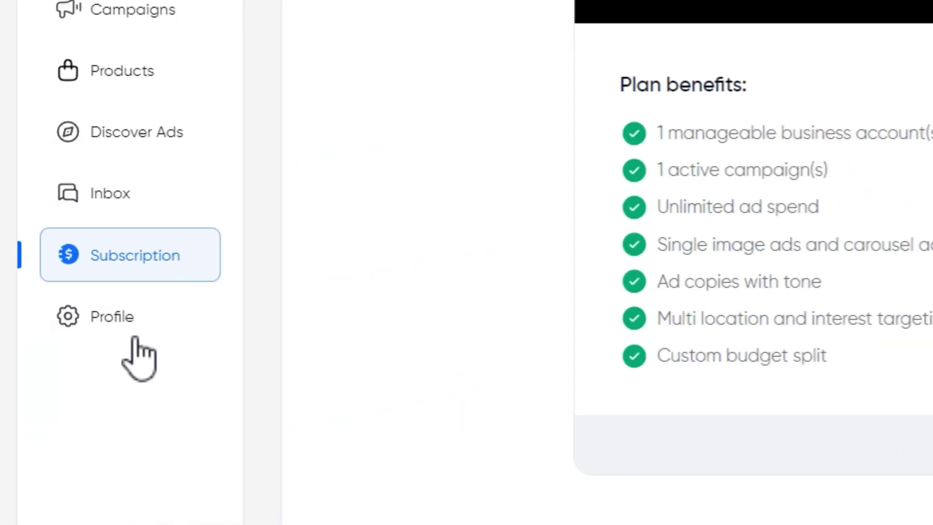
# Tour the Profile page's Ad account, Brand details and Channels sections.
pyautogui.click(117, 316)
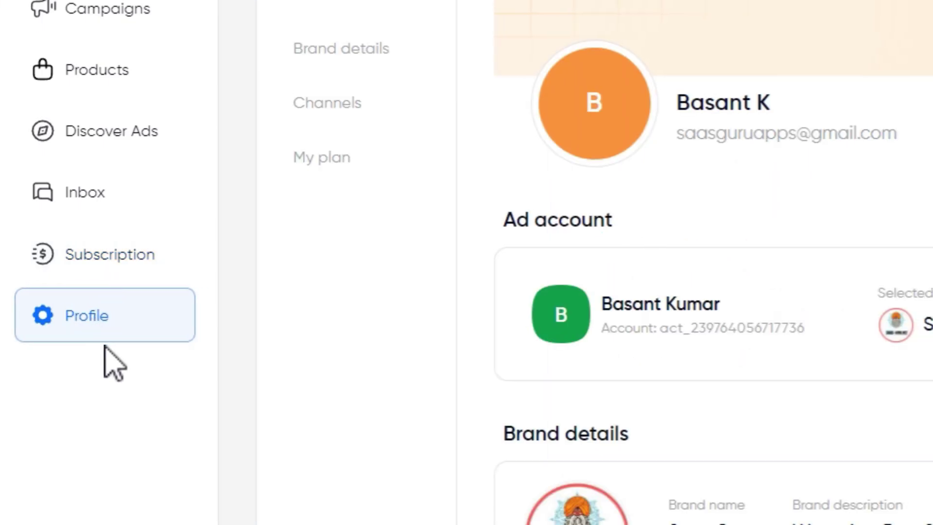
pyautogui.scroll(-7, 728, 243)
pyautogui.scroll(3, 675, 308)
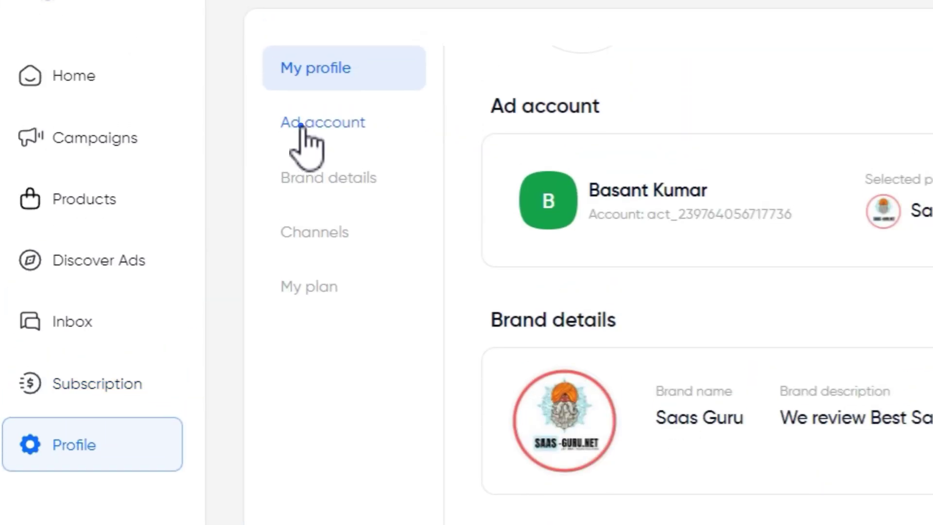
pyautogui.click(304, 125)
pyautogui.click(336, 122)
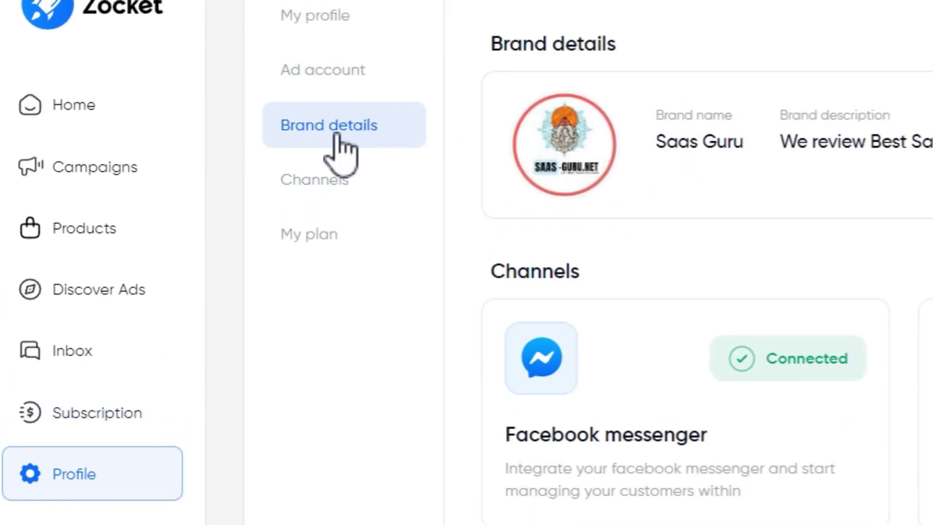
pyautogui.click(324, 181)
# Visit the Home, Campaigns and Products pages, then return to the Zocket website.
pyautogui.click(65, 103)
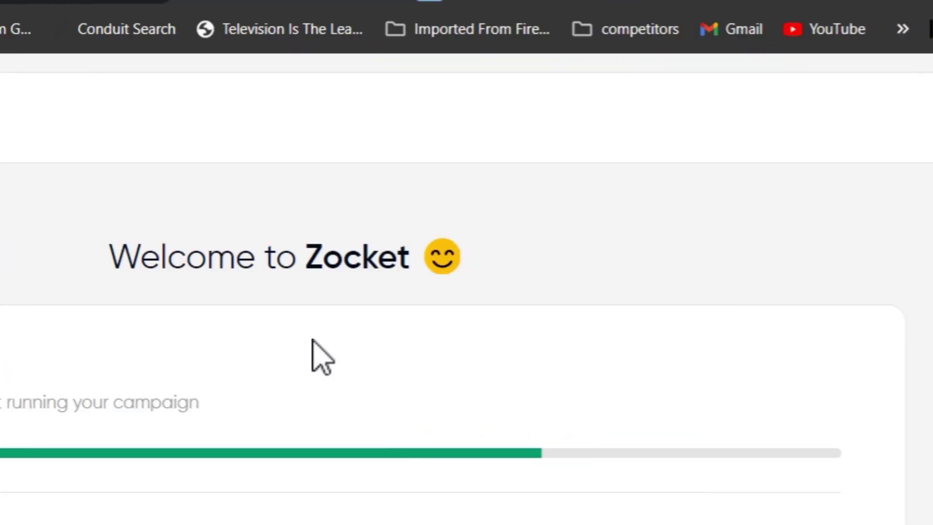
pyautogui.click(115, 292)
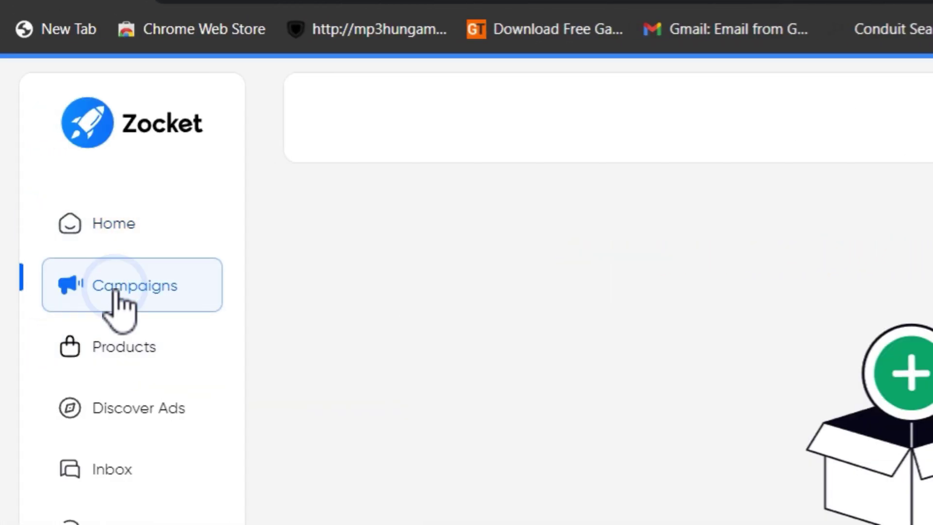
pyautogui.click(109, 353)
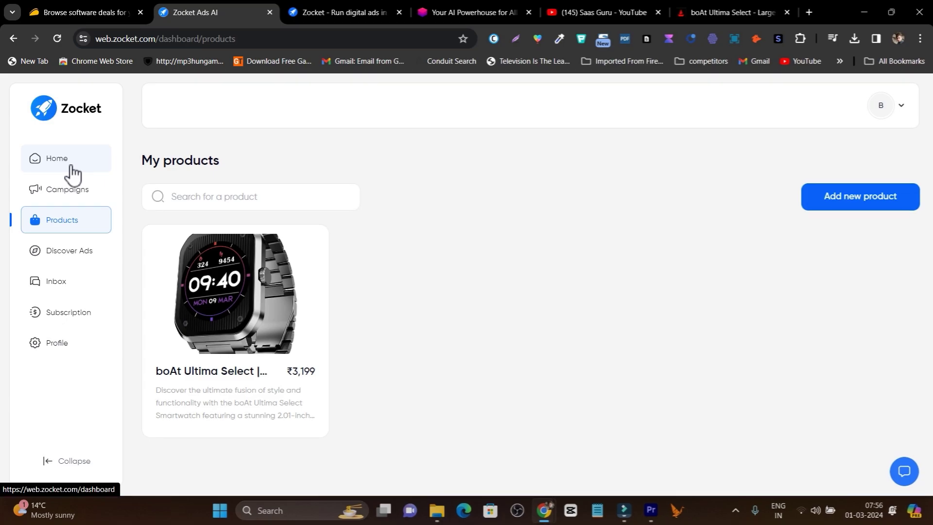
pyautogui.click(359, 2)
pyautogui.scroll(5, 291, 339)
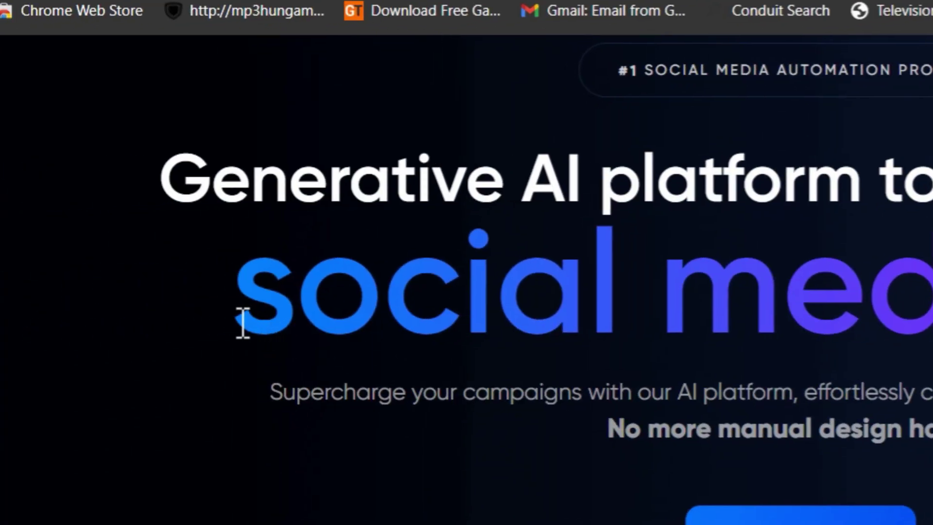
# Scroll the Zocket website down past the stats to the AI-powered ad creation section citing 70% reduced time.
pyautogui.moveTo(232, 320); pyautogui.dragTo(932, 349)
pyautogui.scroll(-5, 932, 499)
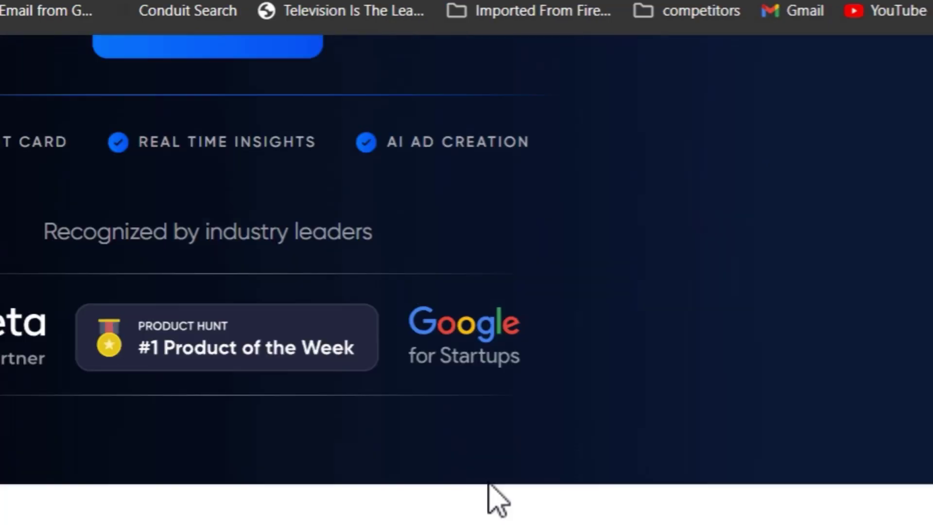
pyautogui.scroll(-10, 489, 485)
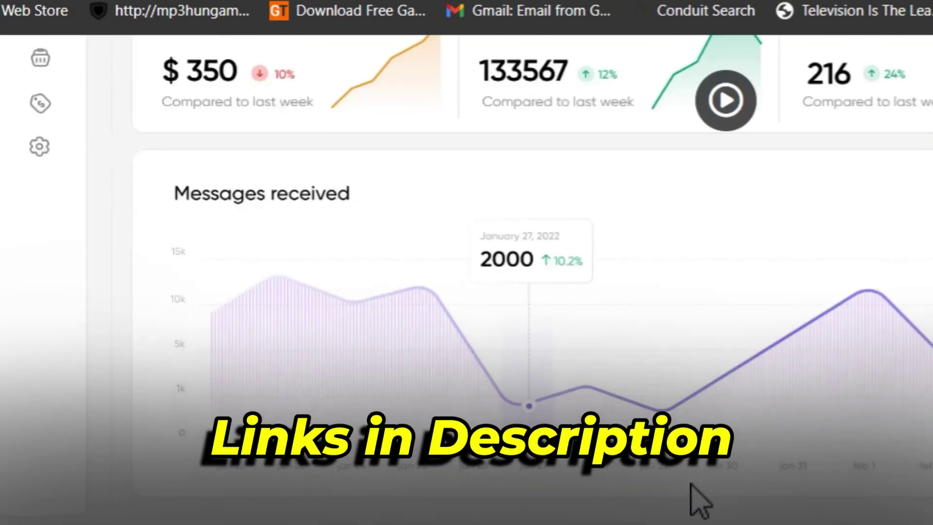
pyautogui.scroll(-10, 692, 493)
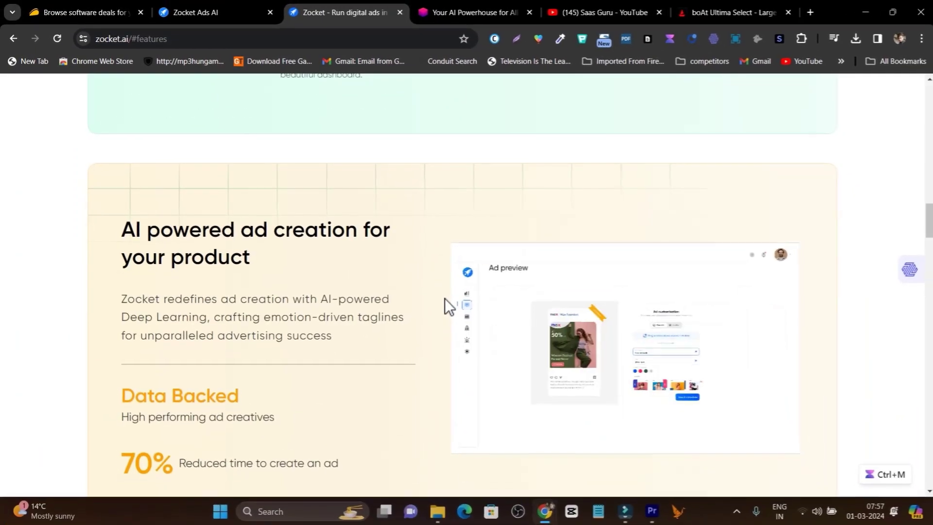
# On the Saas Guru YouTube tab, open the Videos list and browse uploads like the Frontly and Podia reviews.
pyautogui.click(626, 13)
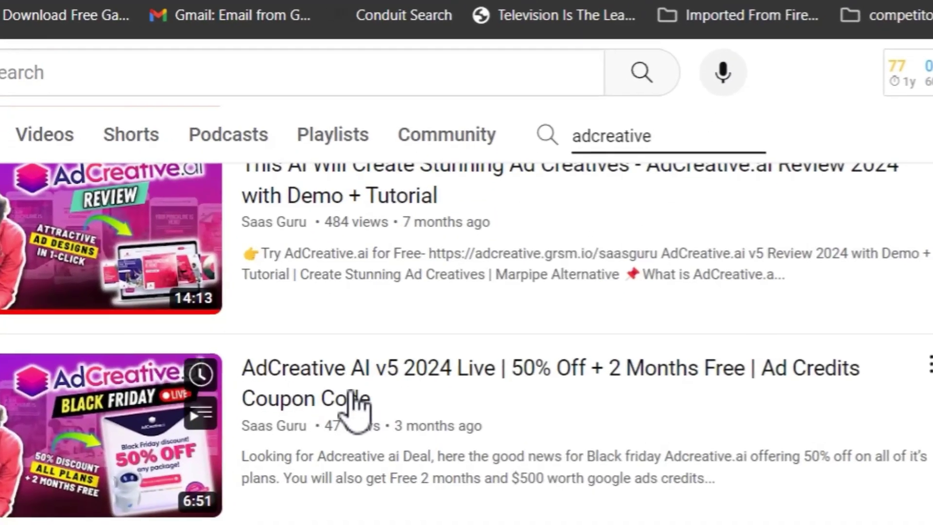
pyautogui.scroll(1, 442, 221)
pyautogui.click(418, 125)
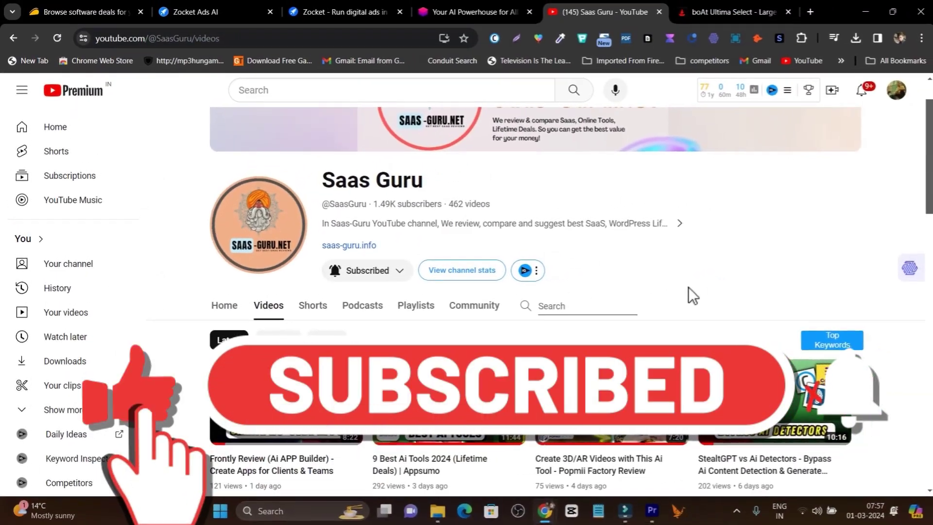
pyautogui.scroll(-2, 688, 287)
pyautogui.scroll(-6, 546, 309)
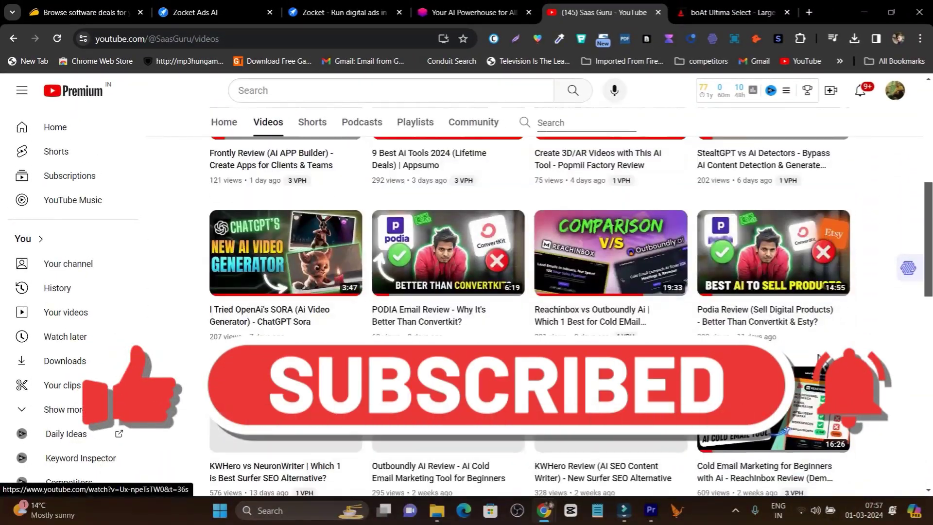